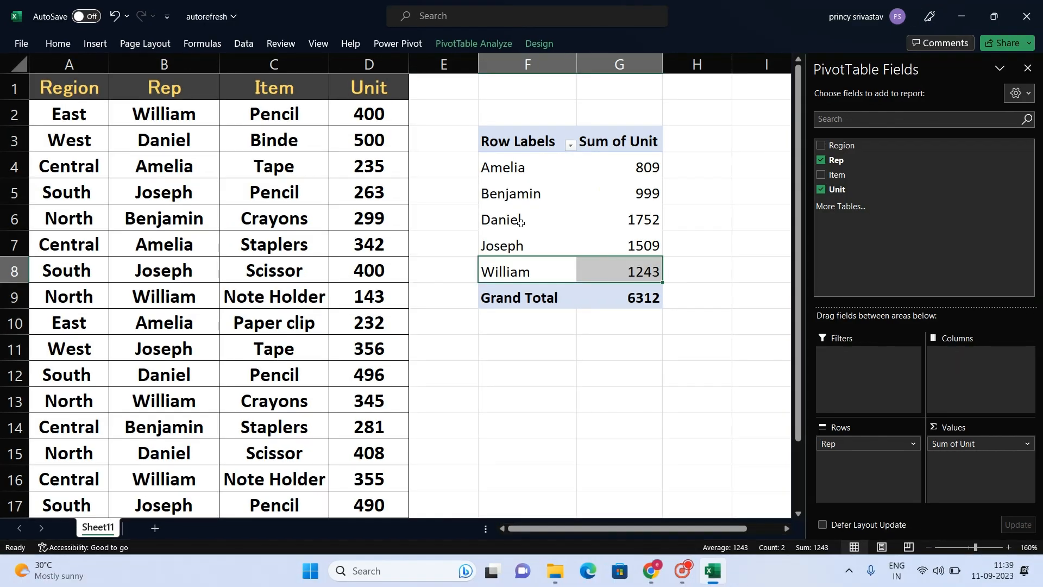
Step: Set the unit value in cell D2 to 40000
click(370, 114)
text(4)
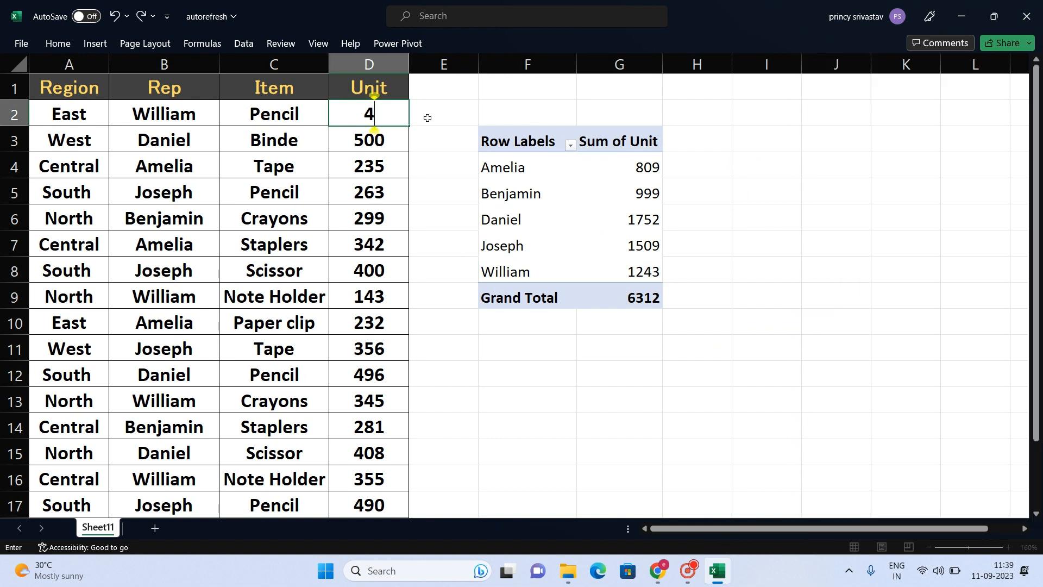
text(0000)
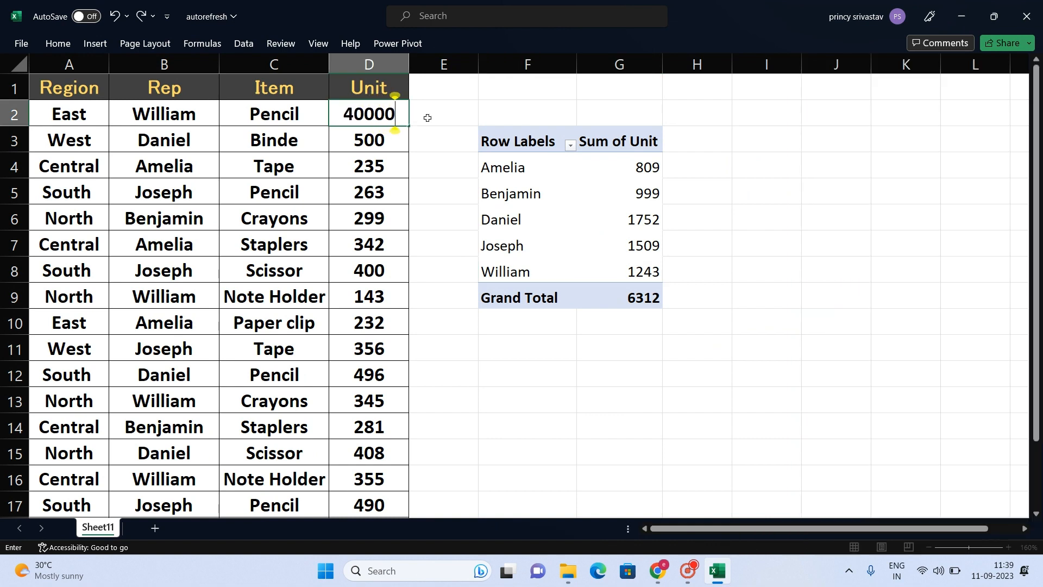
key(Return)
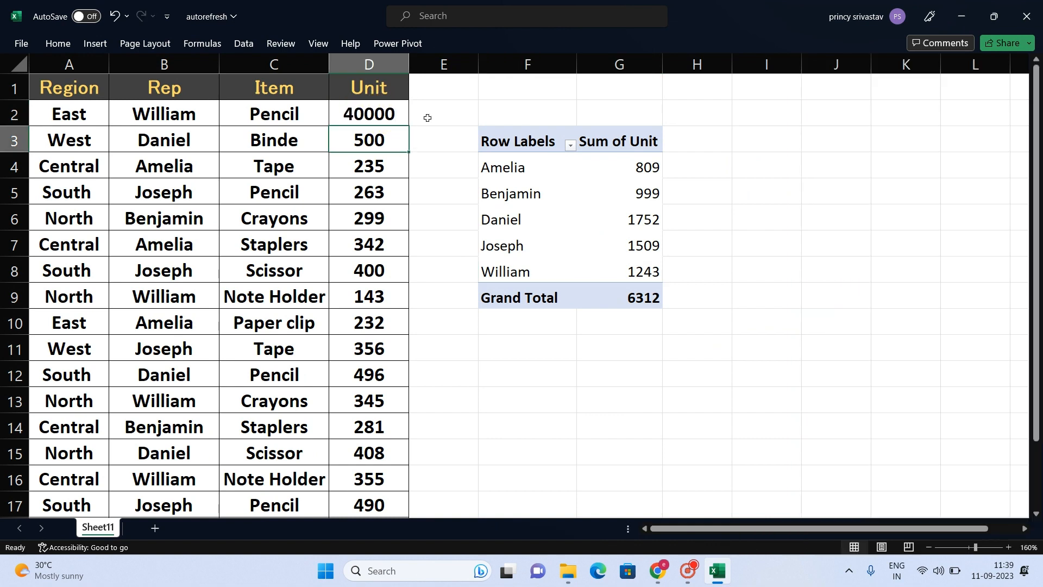
Step: Refresh the pivot table from its row 8 entry to pick up the changed D2 value
drag(540, 272, 600, 270)
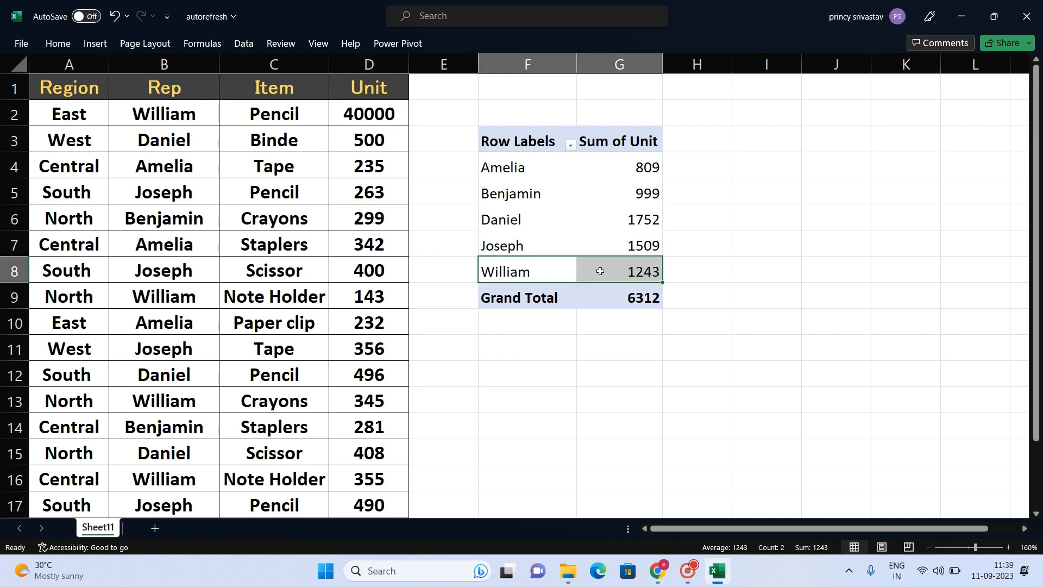
mouse_move(601, 271)
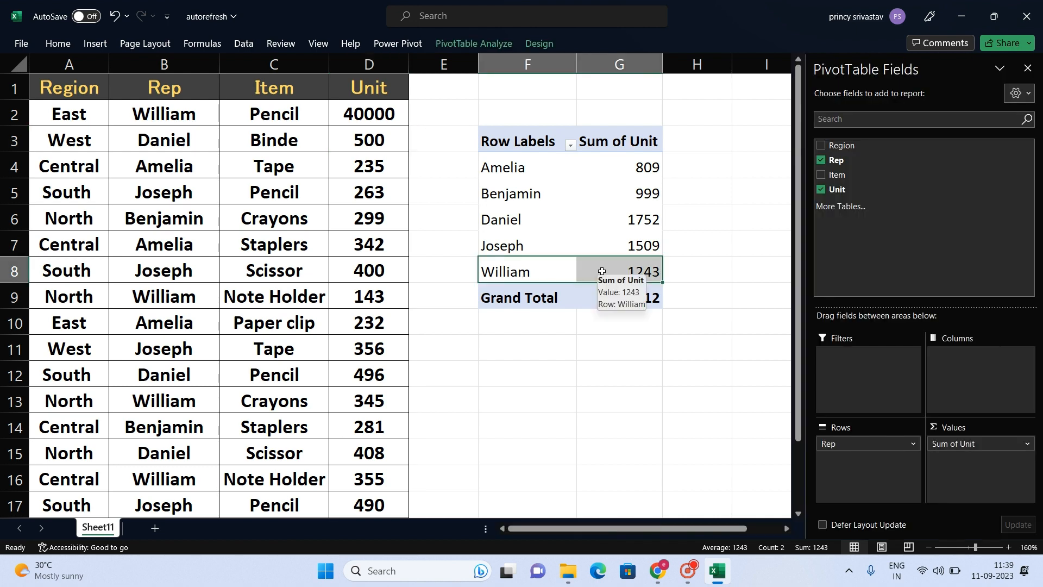
right_click(597, 268)
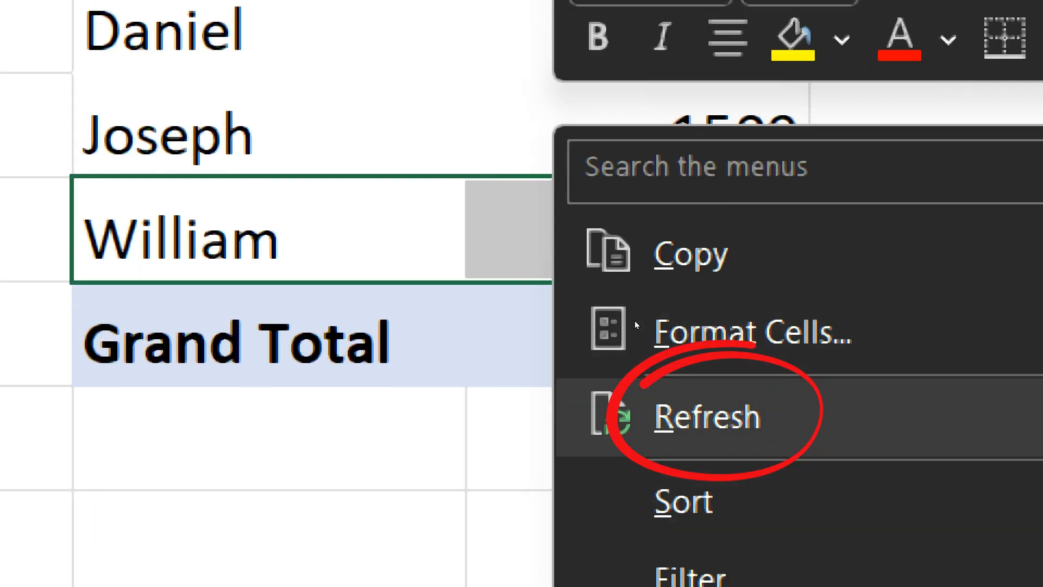
click(706, 416)
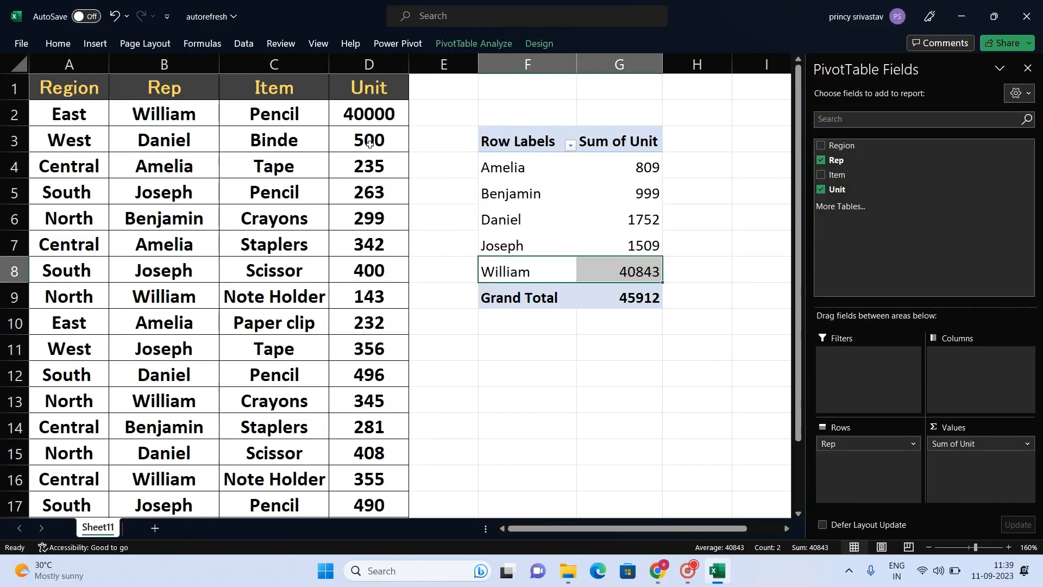
Step: Set the unit value in cell D3 to 50000
click(370, 142)
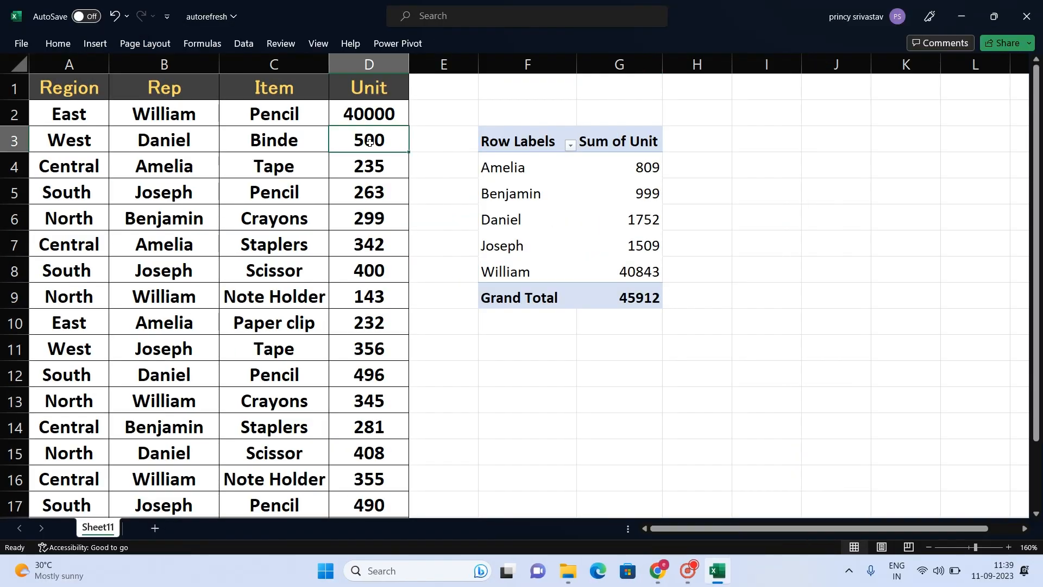
text(5000)
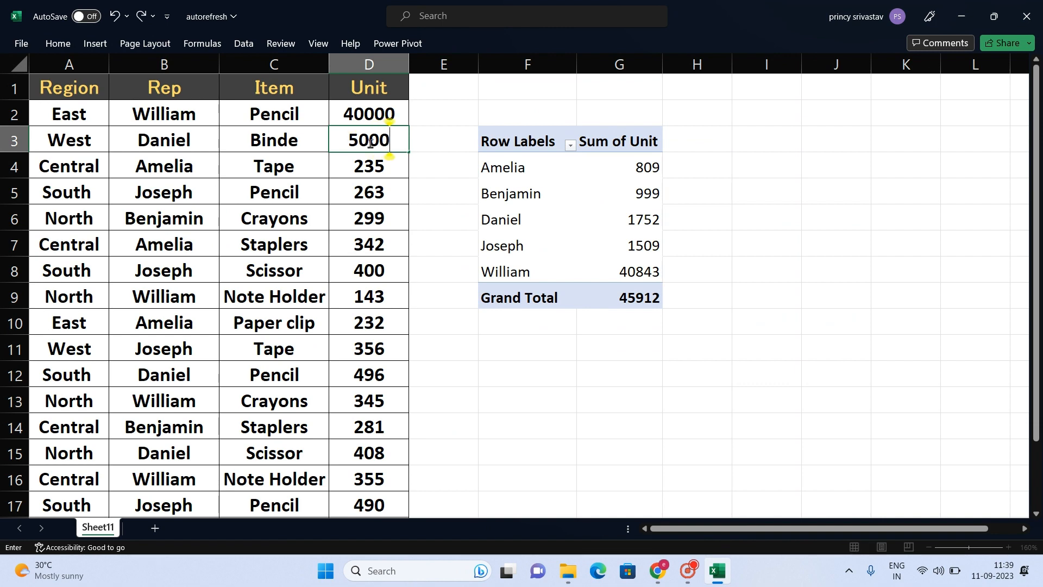
text(0)
key(Return)
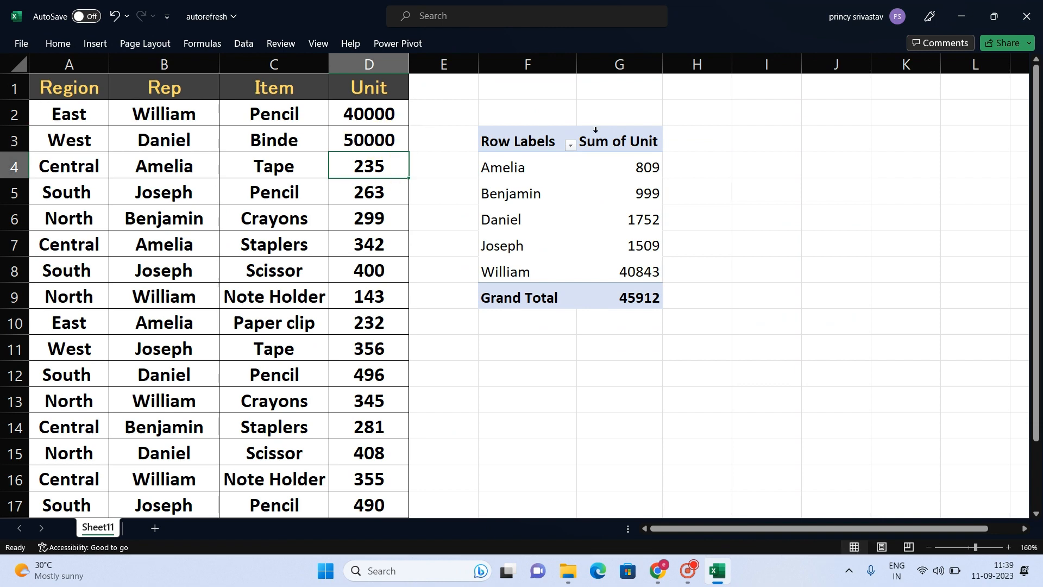
Step: Refresh the pivot table from its row 6 entry to pick up the changed D3 value
drag(496, 218, 592, 218)
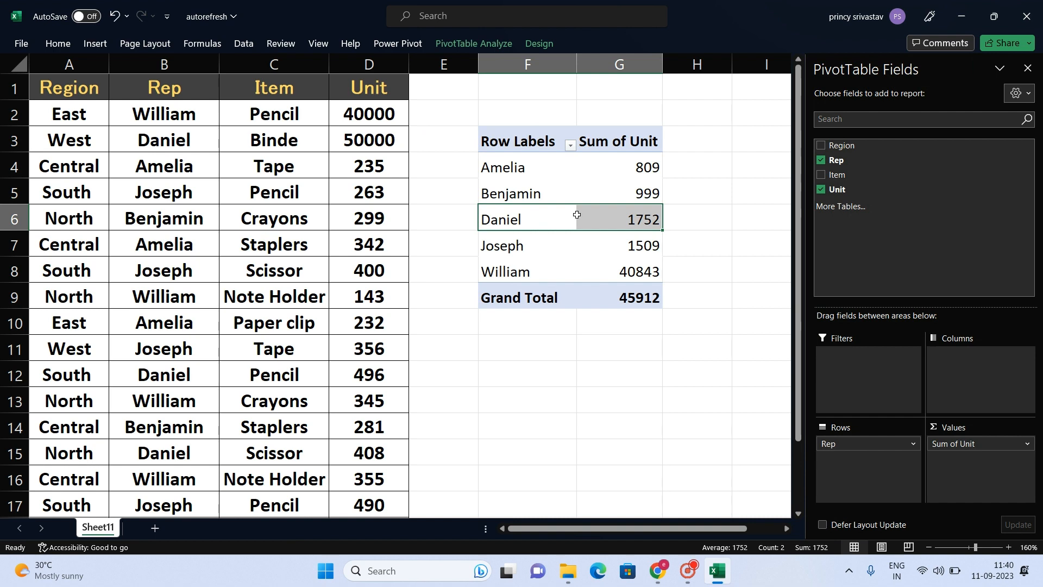
right_click(577, 218)
click(612, 286)
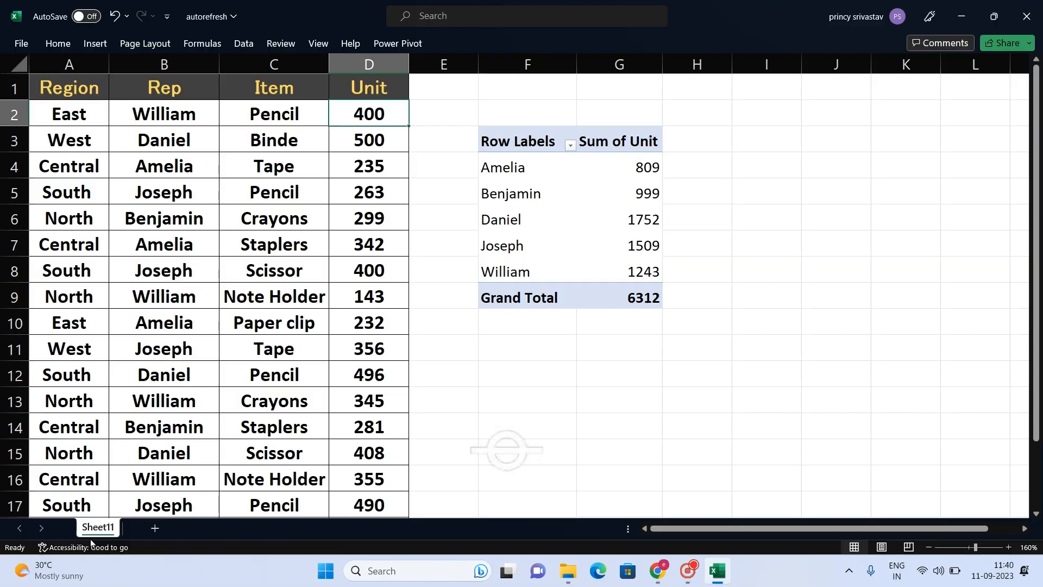
Step: Open the VBA code of Sheet11 and choose the Worksheet object with its Change event
right_click(93, 528)
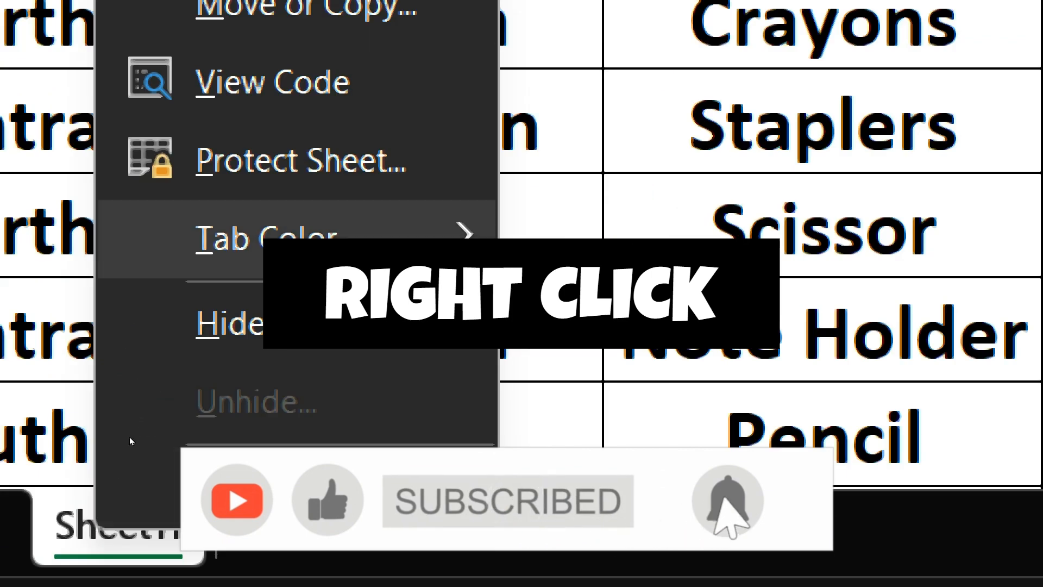
click(272, 83)
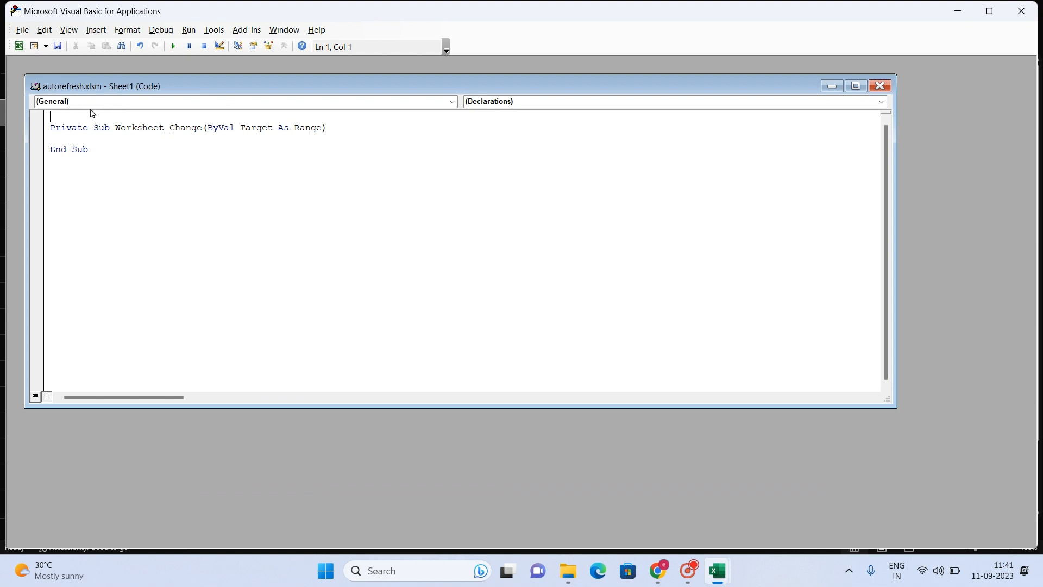
click(116, 102)
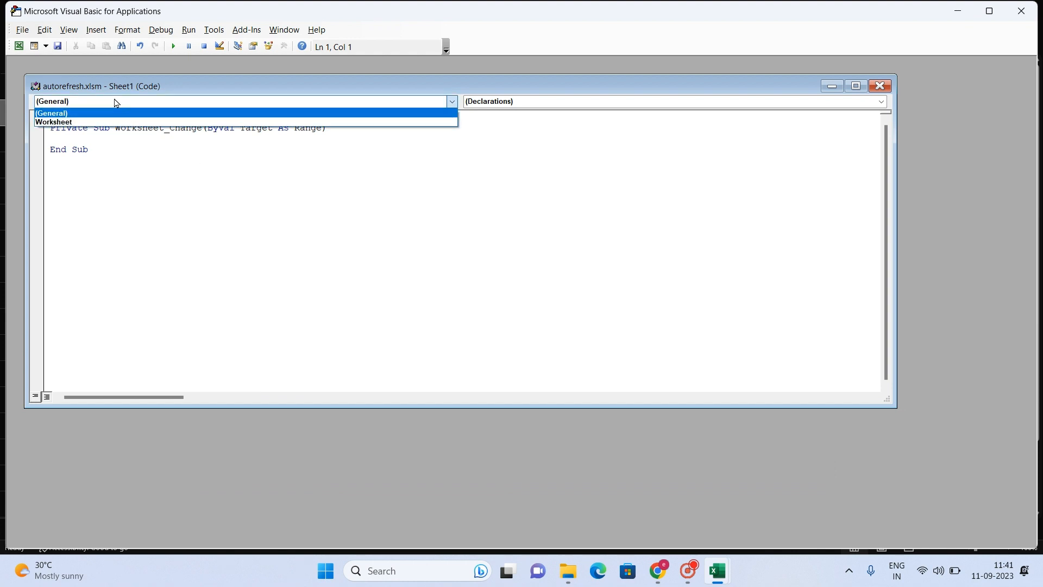
click(99, 123)
click(526, 103)
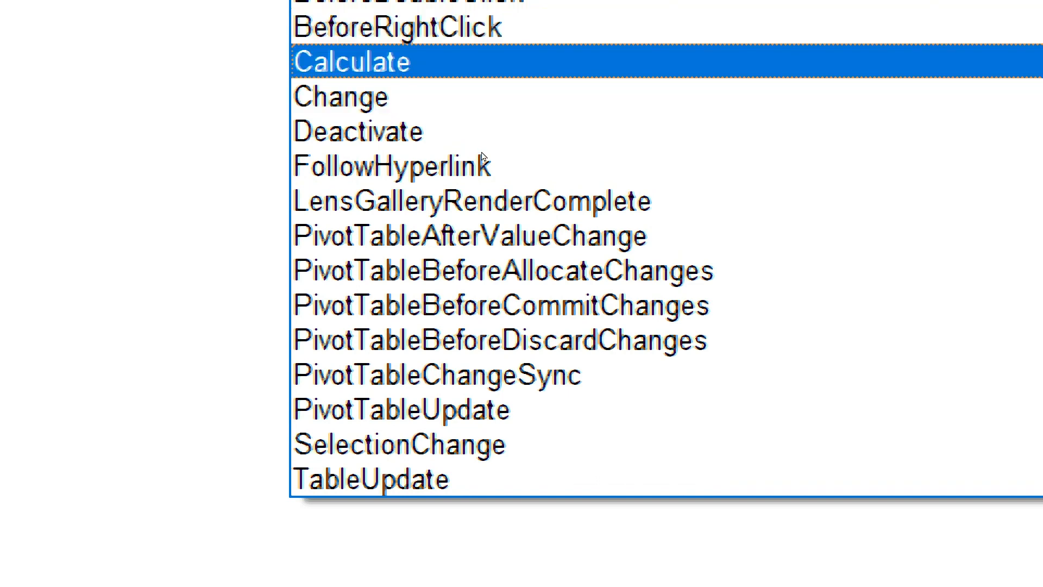
click(366, 98)
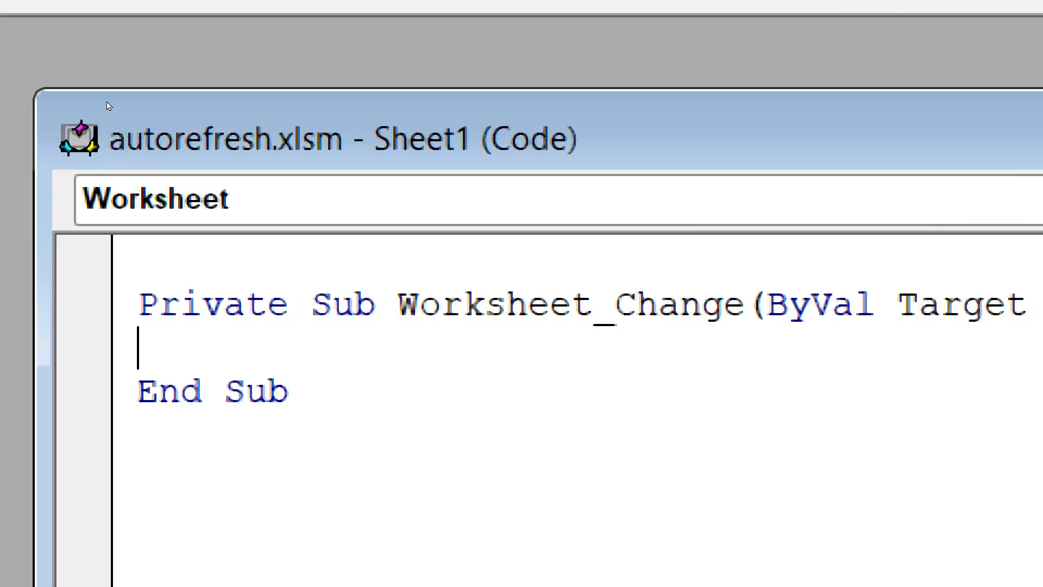
click(109, 105)
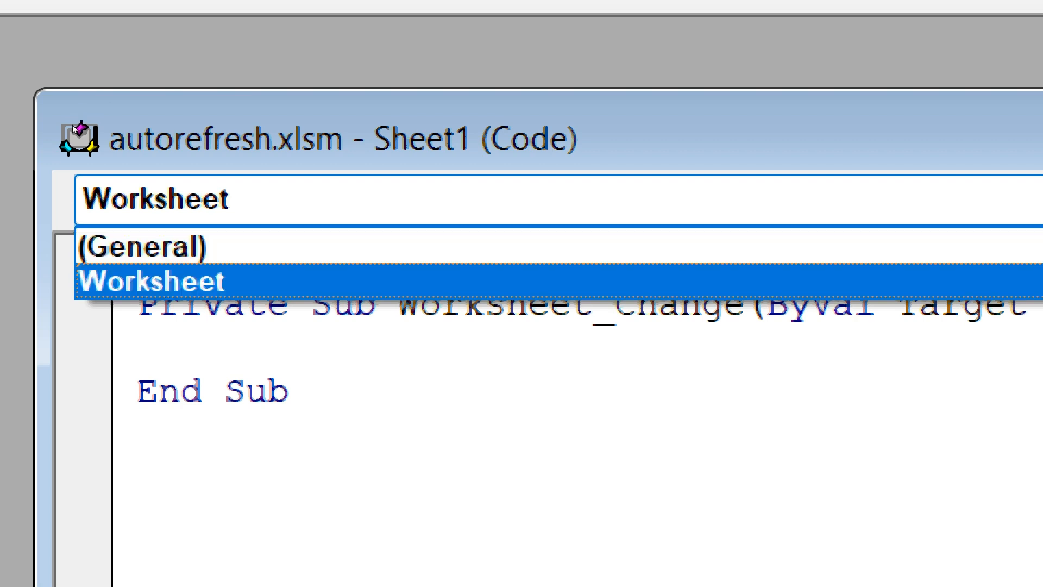
click(73, 125)
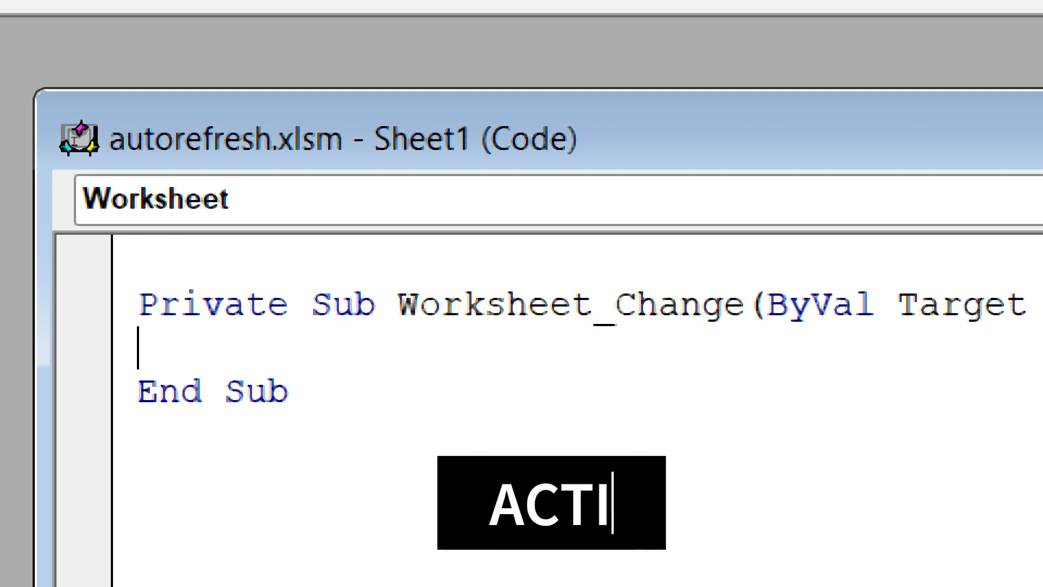
Step: Add the line ActiveWorkbook.RefreshAll inside the Worksheet_Change procedure and close the Visual Basic editor
text(Act)
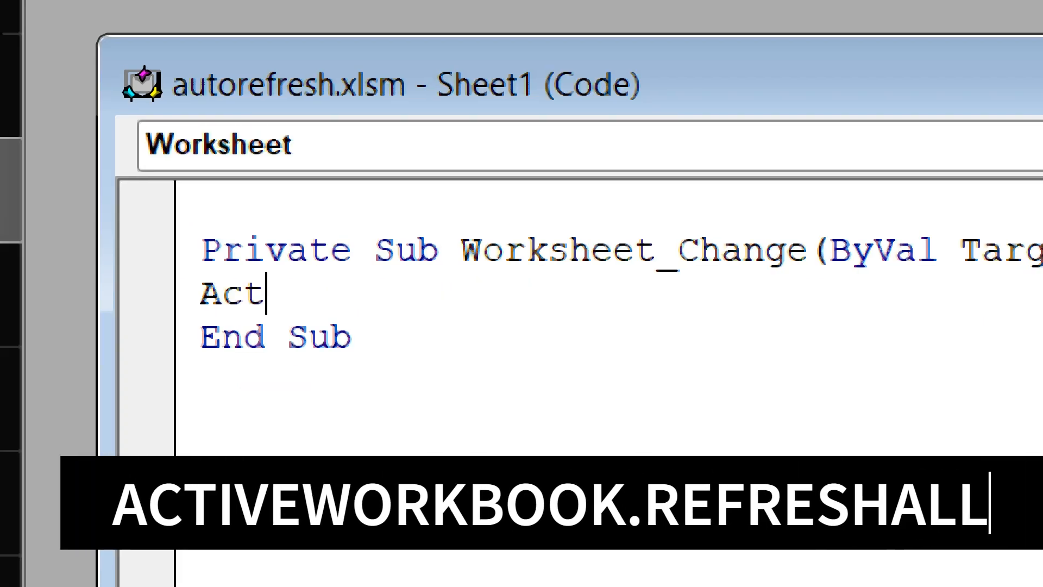
text(ivew)
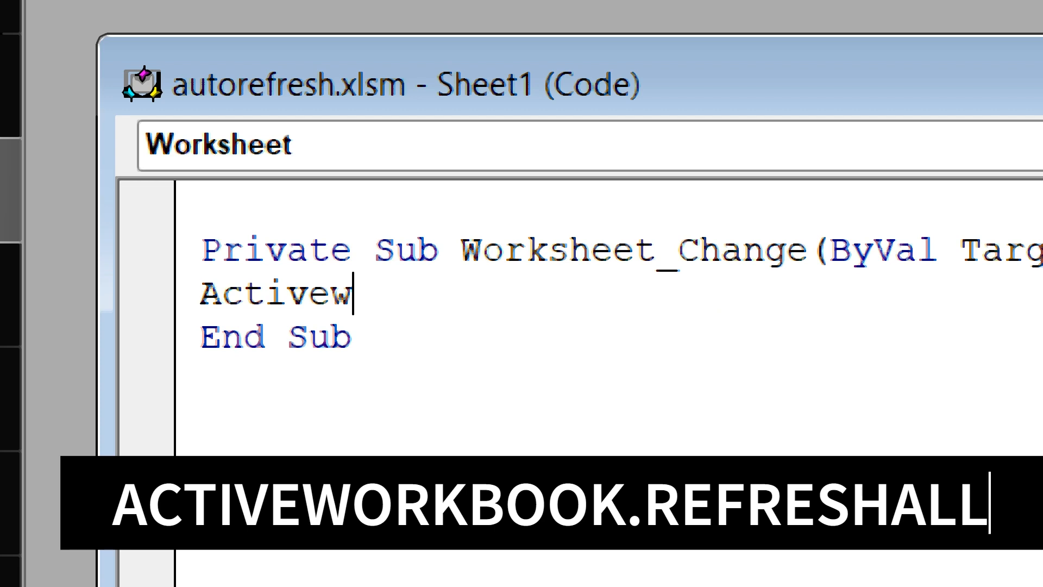
text(orkboo)
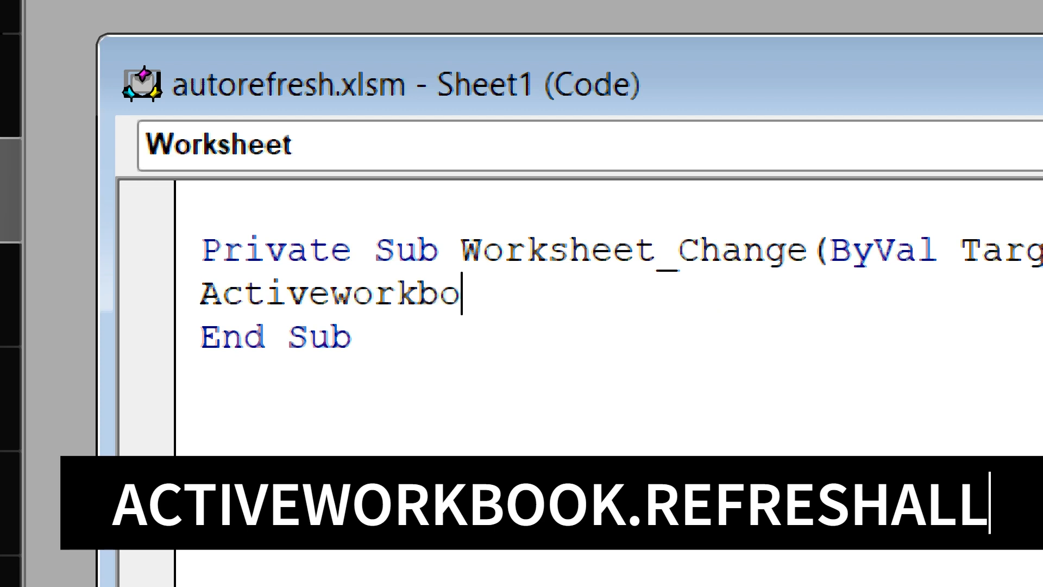
text(k.)
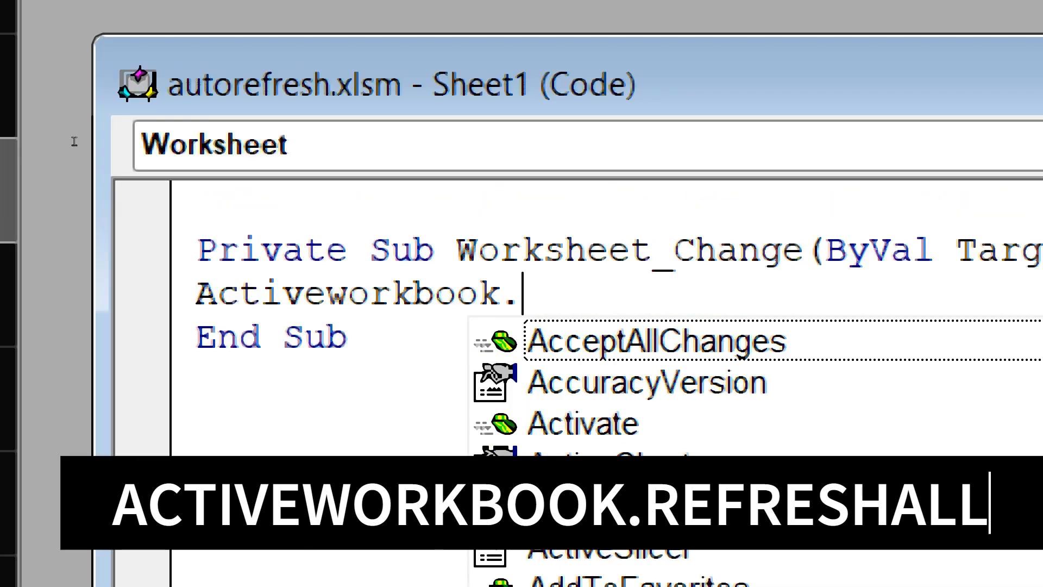
text(Refresh)
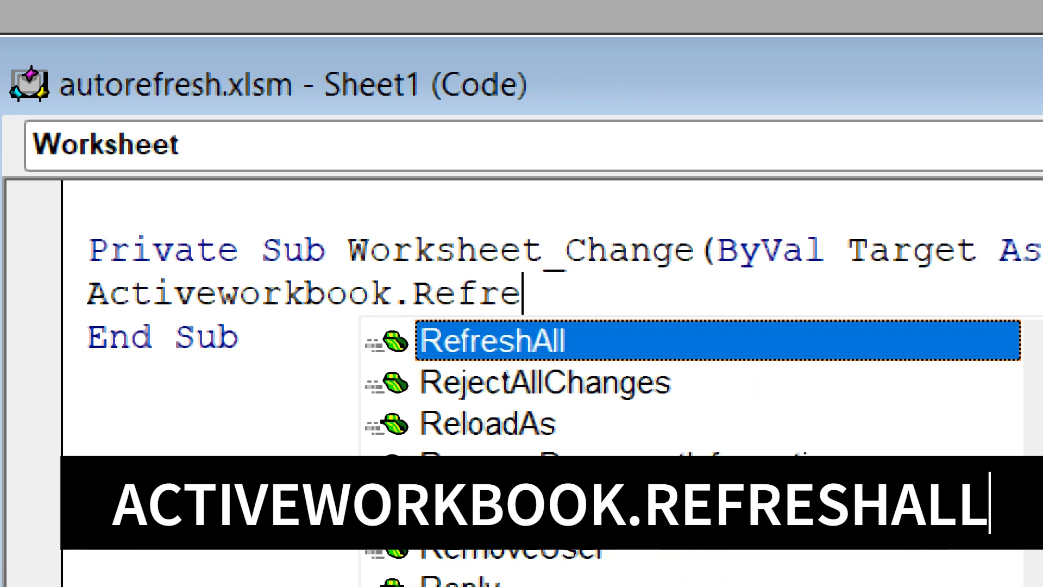
text(all)
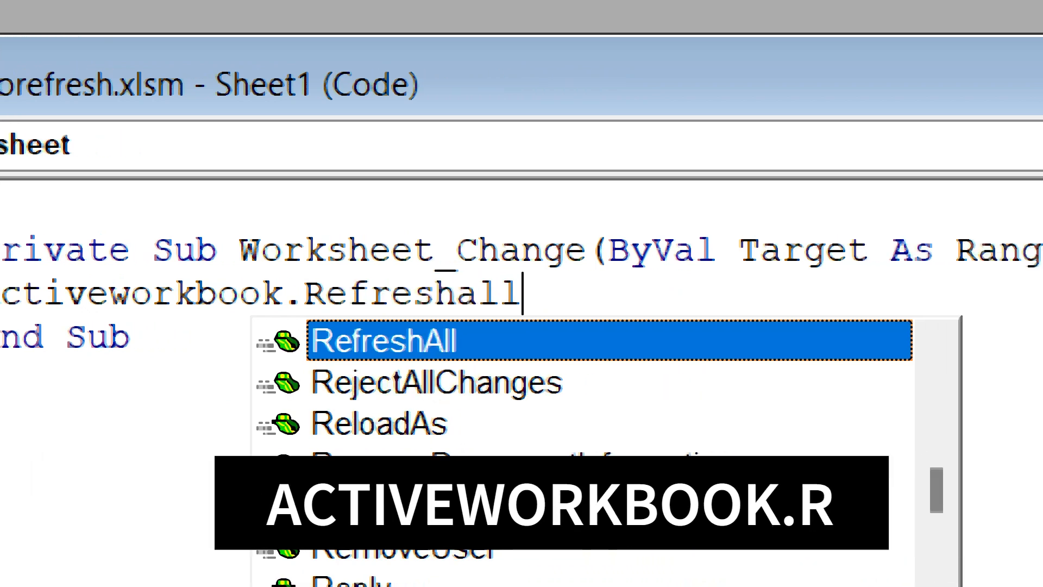
click(87, 163)
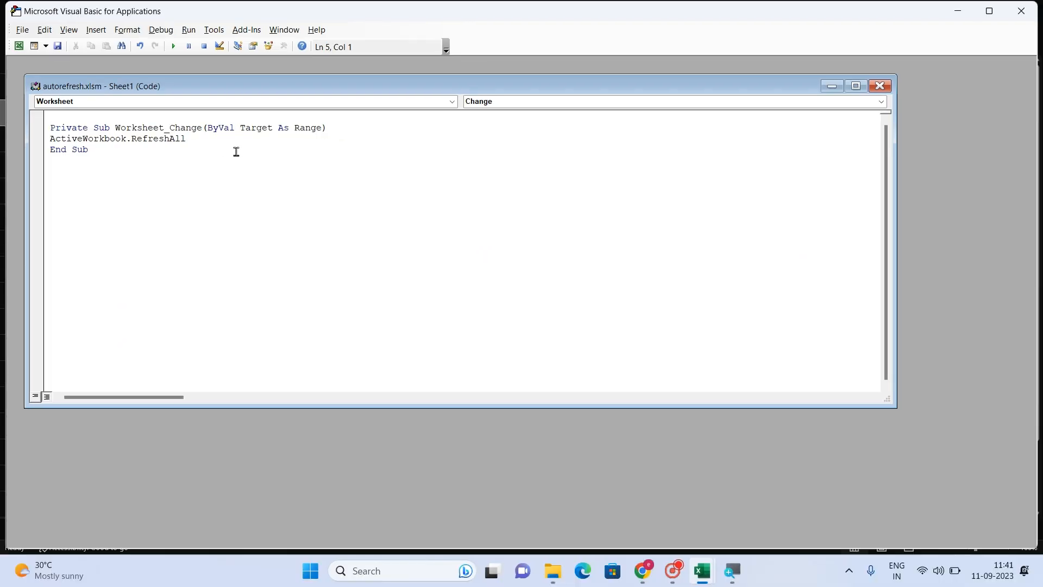
click(1021, 12)
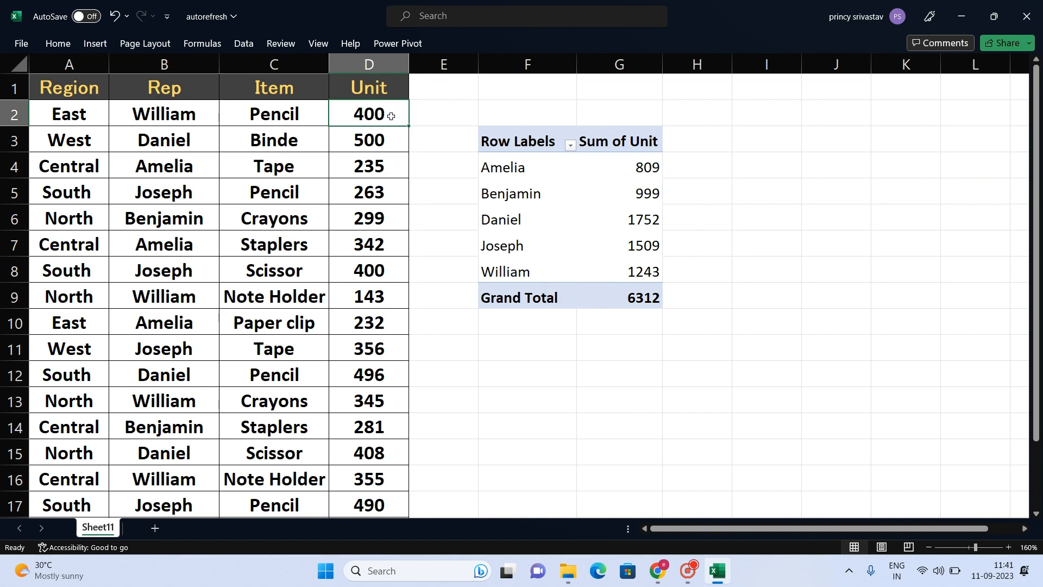
Step: Enter 40000 as the unit value in D2 and check the matching rep's sum in pivot table row 8
drag(165, 111, 359, 111)
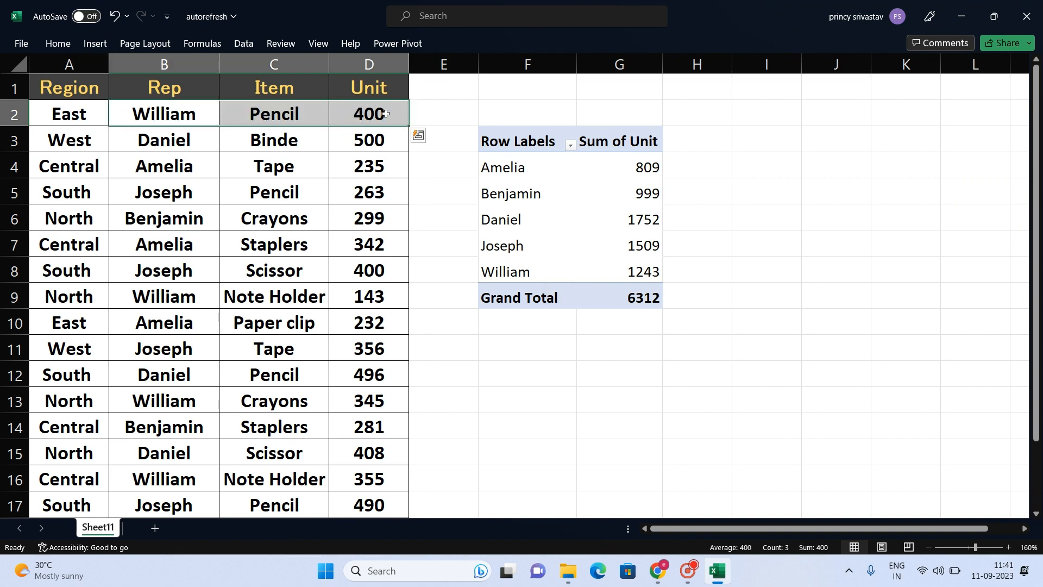
click(385, 113)
text(40000)
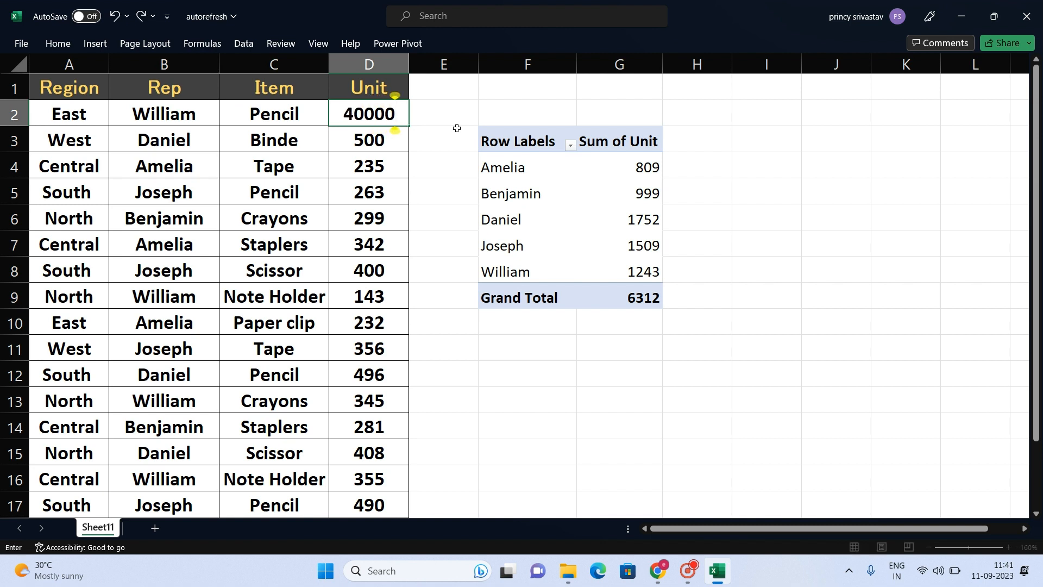
key(Return)
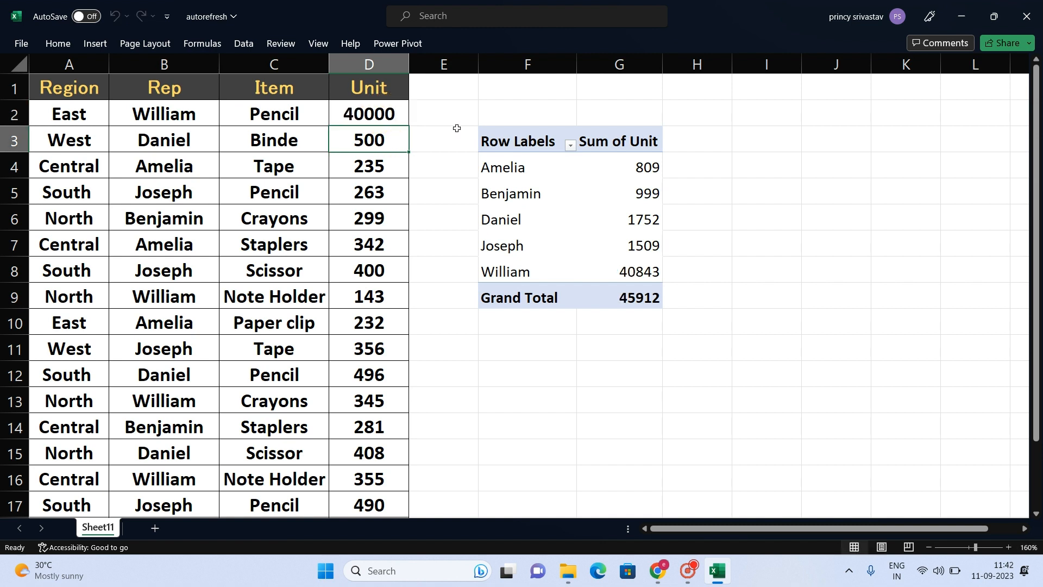
drag(519, 271, 619, 273)
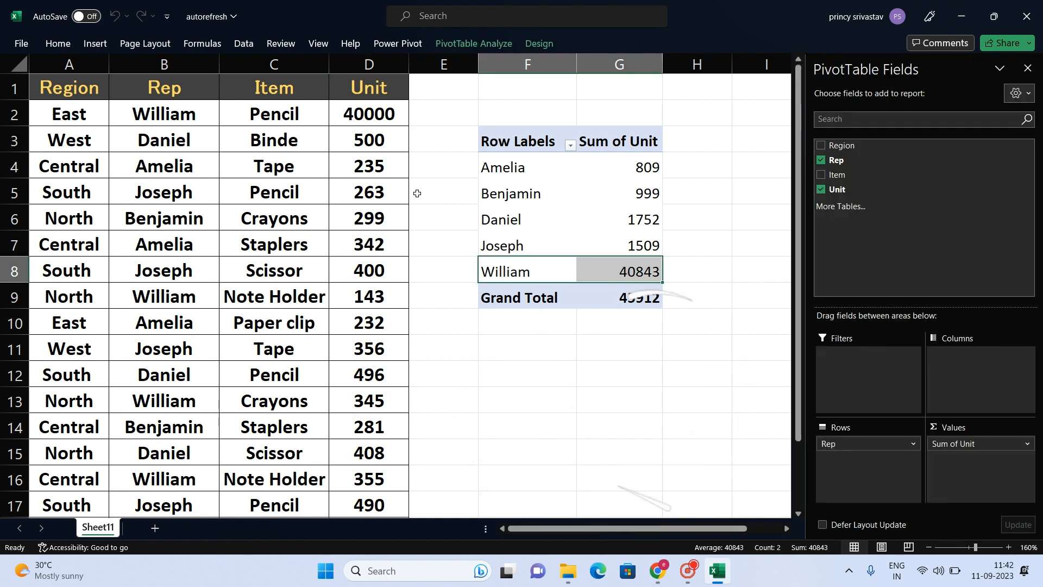
Step: Enter 50000 as the unit value in cell D3 of the source data
click(381, 140)
text(50000)
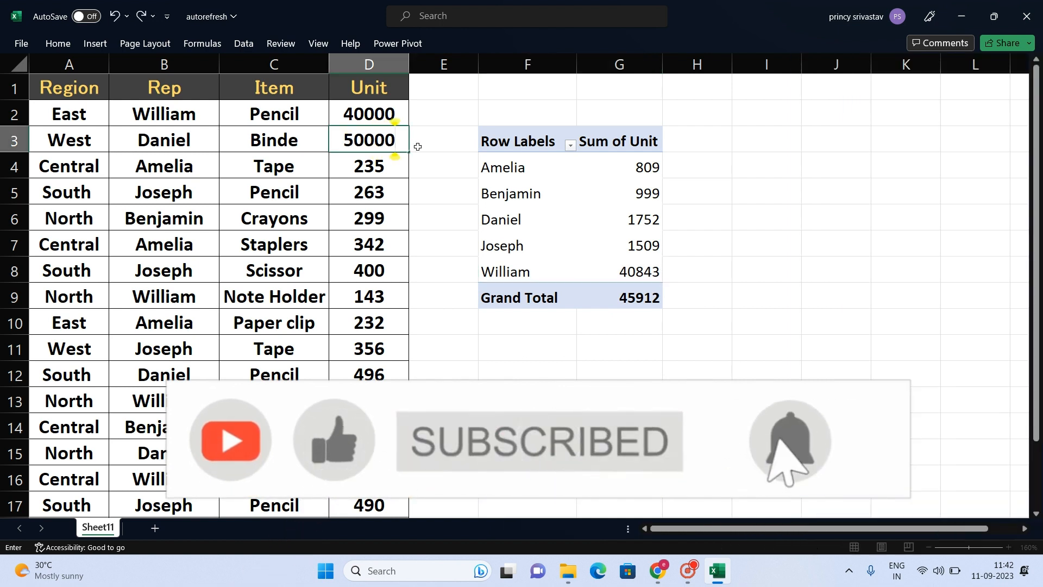
key(Return)
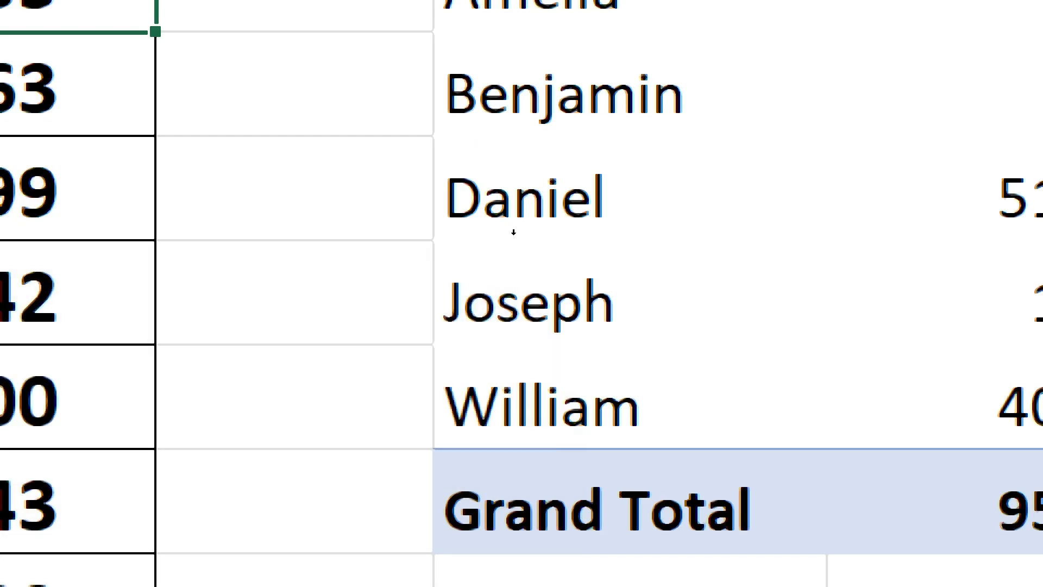
Step: Examine the sums of the two affected reps in rows 6 and 8 of the pivot table
drag(810, 223, 976, 220)
drag(682, 219, 650, 226)
drag(289, 347, 419, 295)
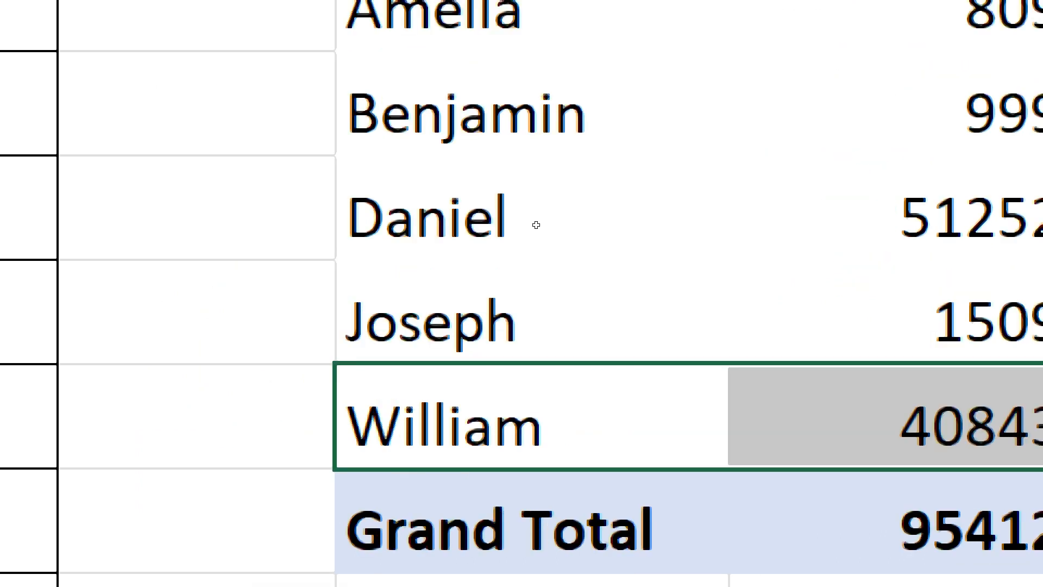
drag(402, 175, 598, 172)
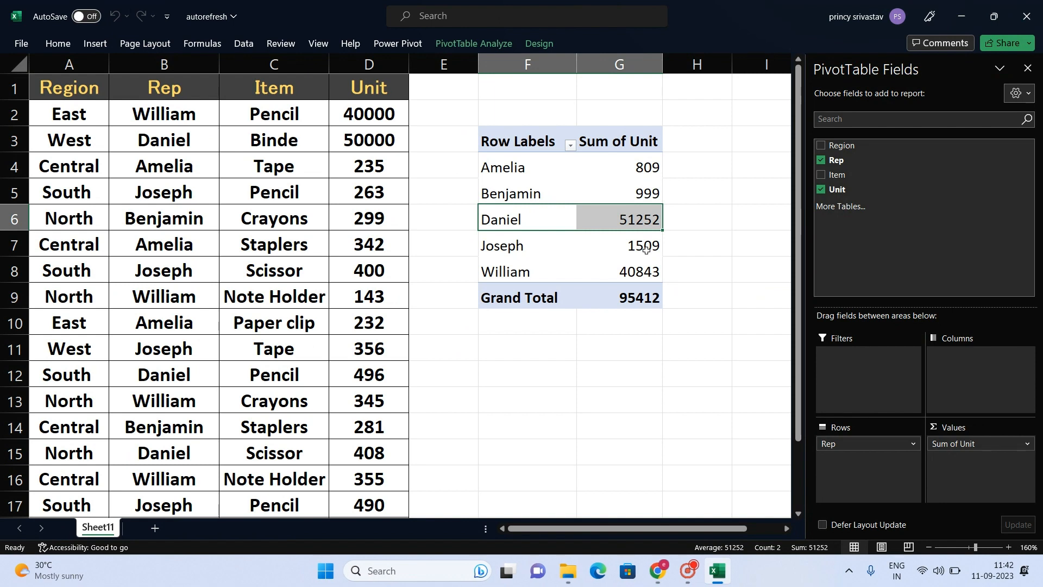
Step: Save the workbook as autorefresh in the excelguide02 folder as an Excel Macro-Enabled Workbook, replacing the existing file
click(384, 115)
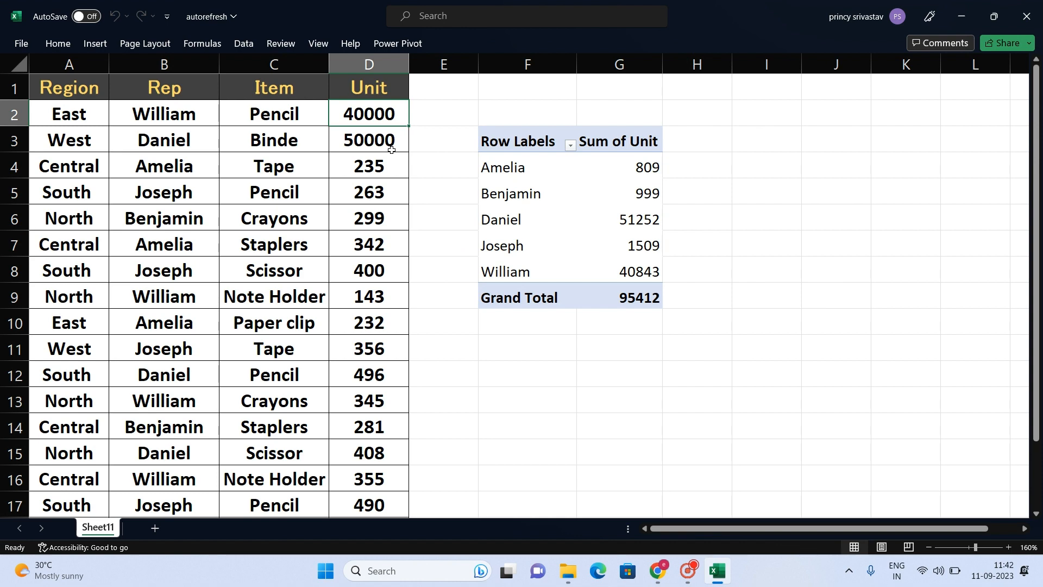
click(361, 216)
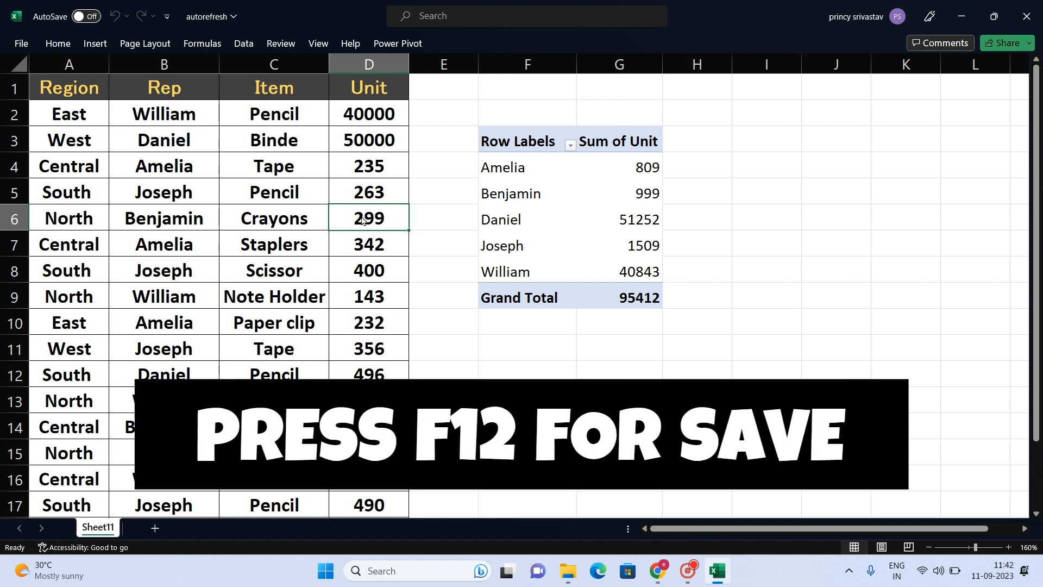
key(F12)
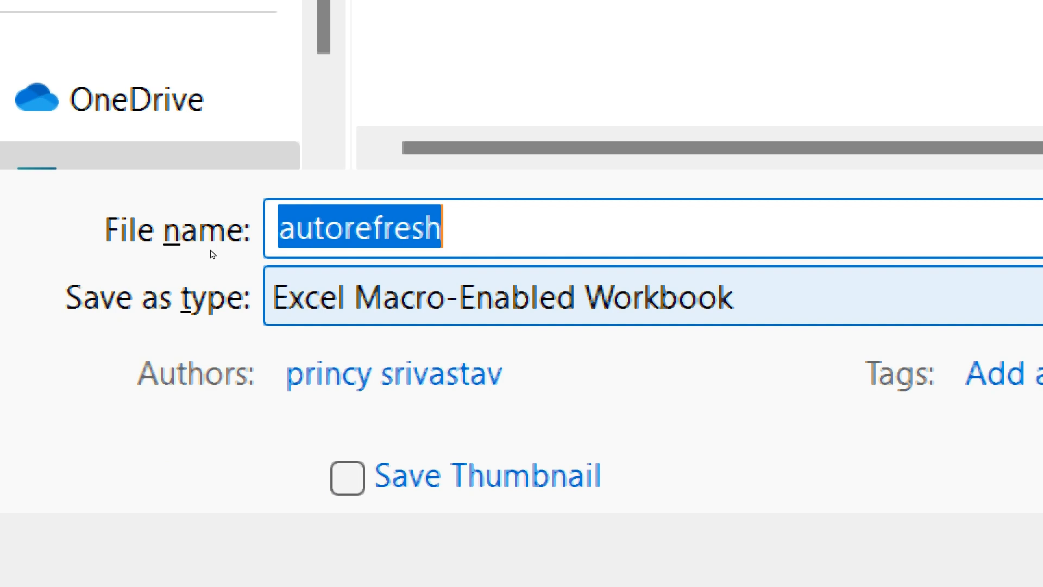
click(503, 298)
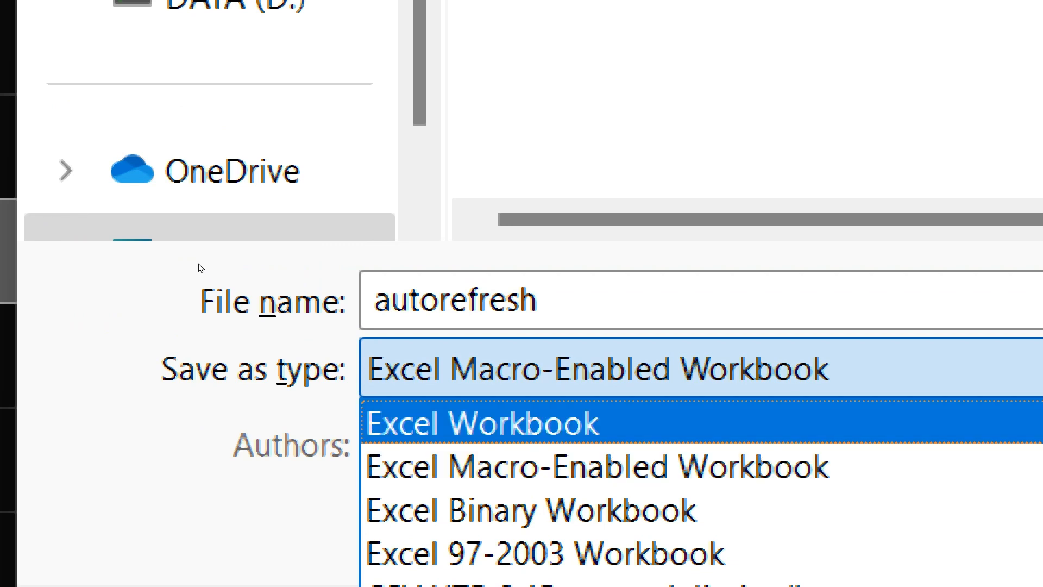
key(Down)
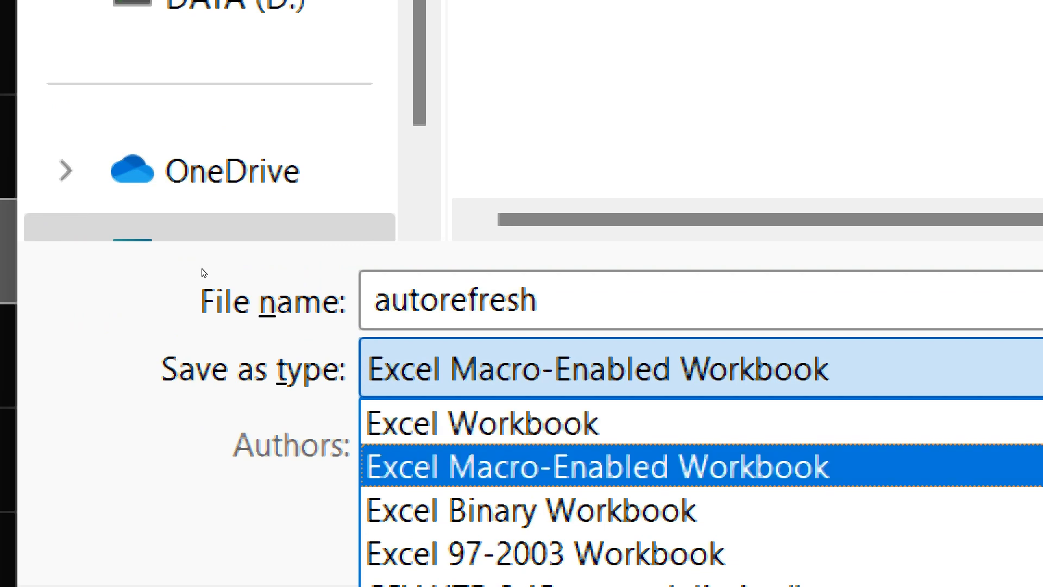
key(Return)
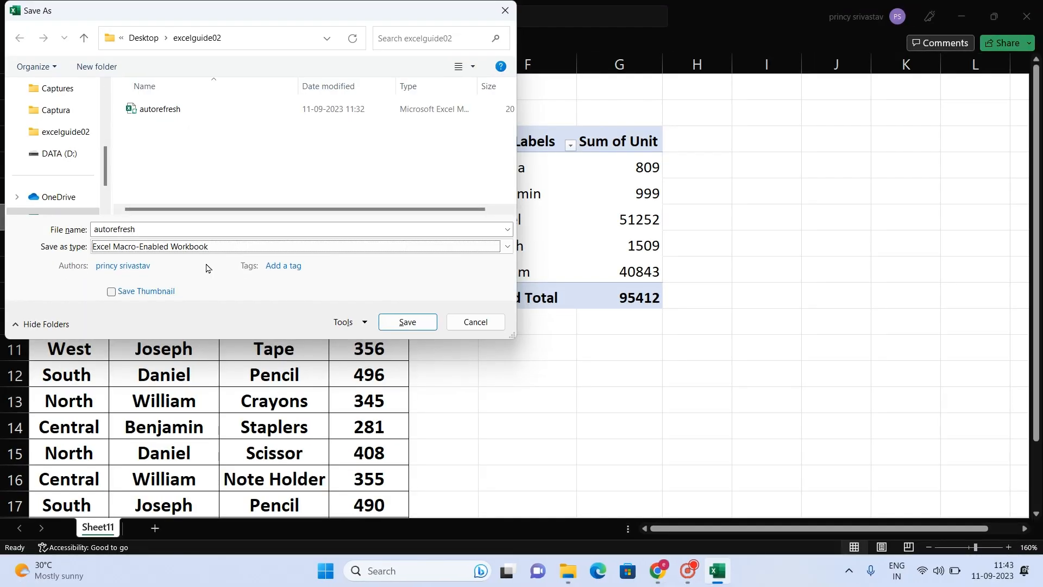
click(402, 323)
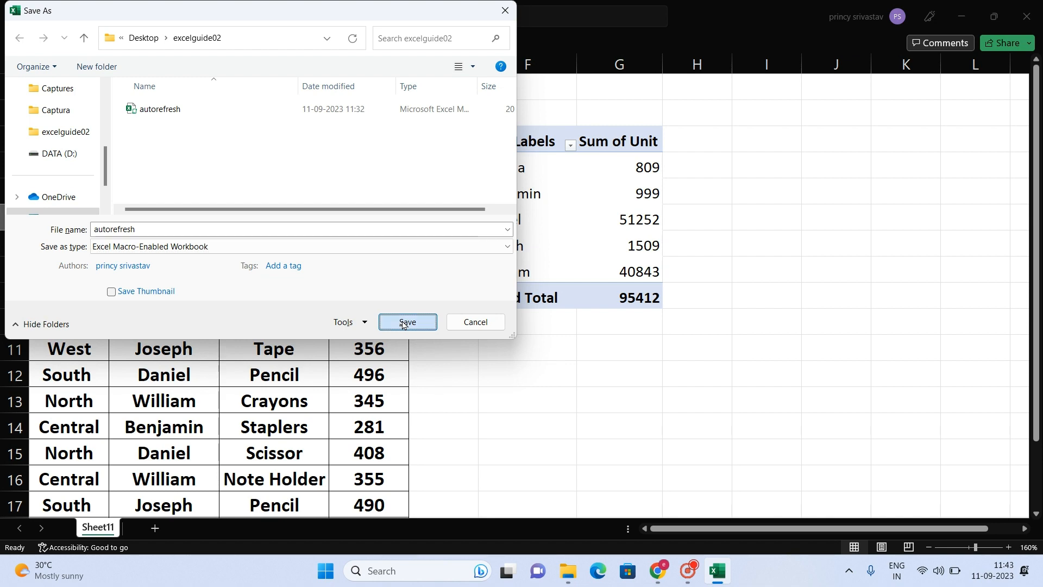
click(554, 285)
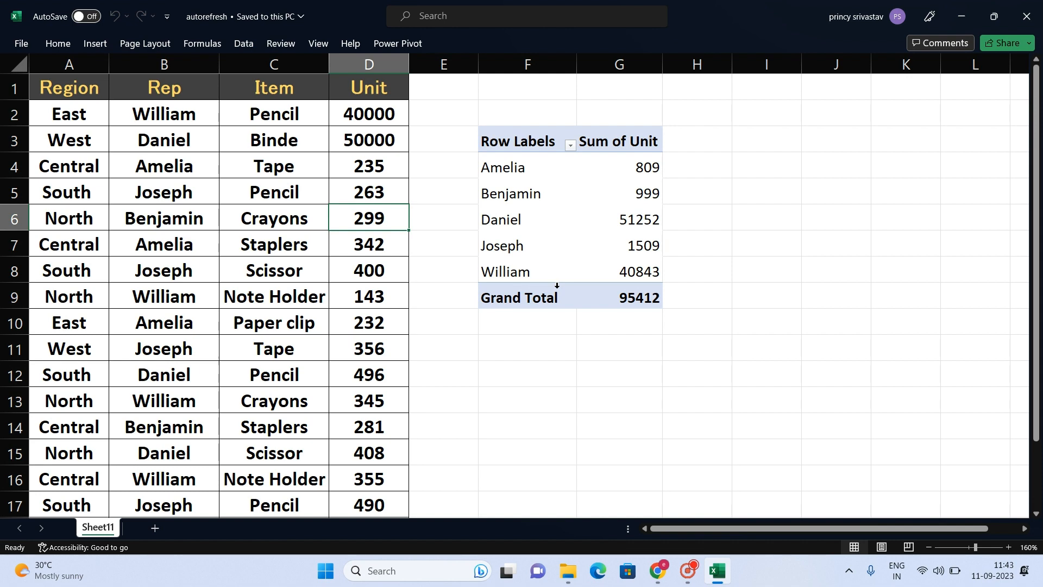
Step: Close the autorefresh workbook and open the workbook named pivot file from the DATA (D:) drive
click(1026, 16)
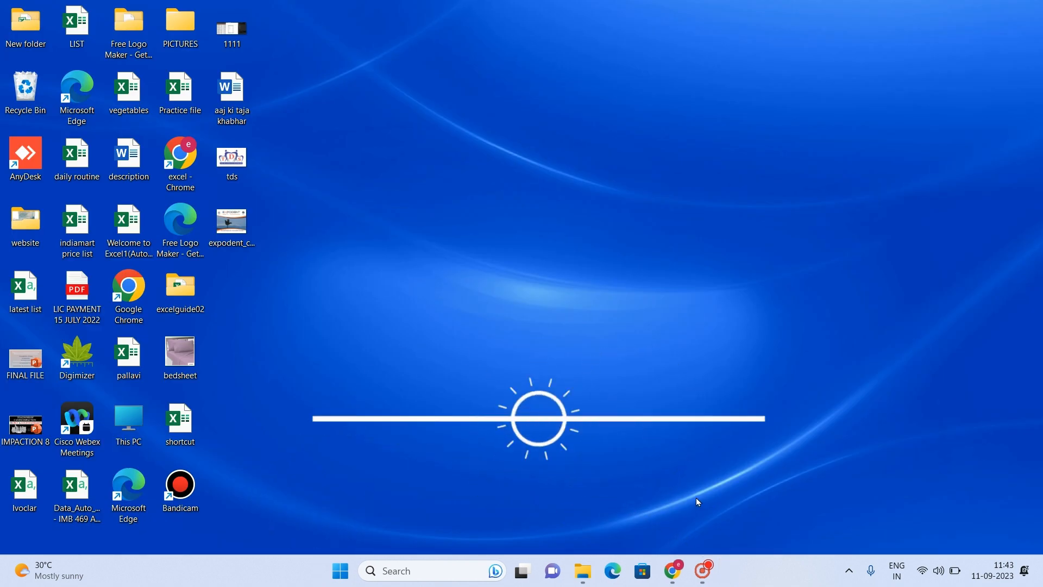
click(583, 570)
click(149, 436)
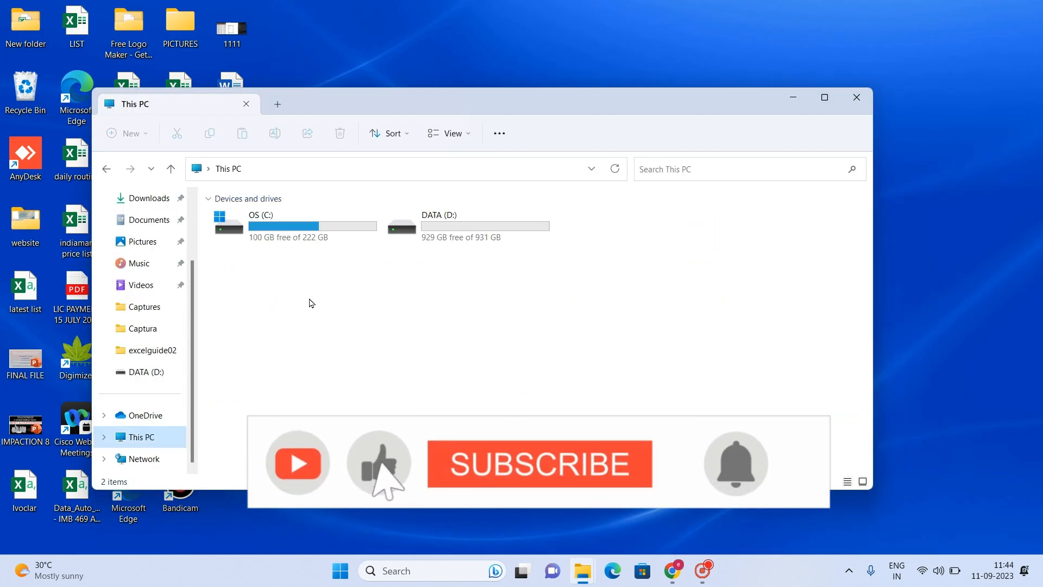
double_click(456, 232)
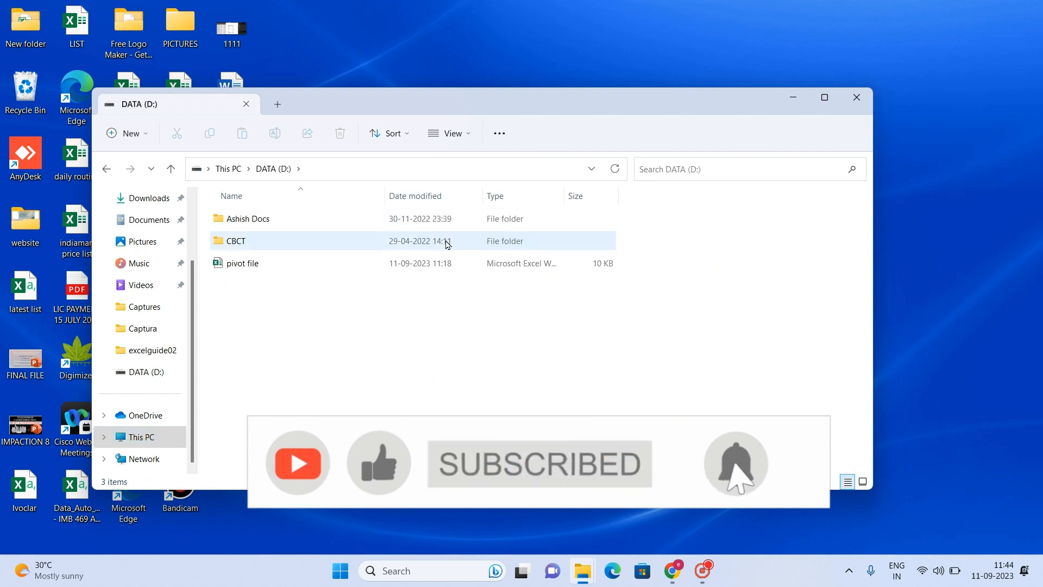
click(344, 264)
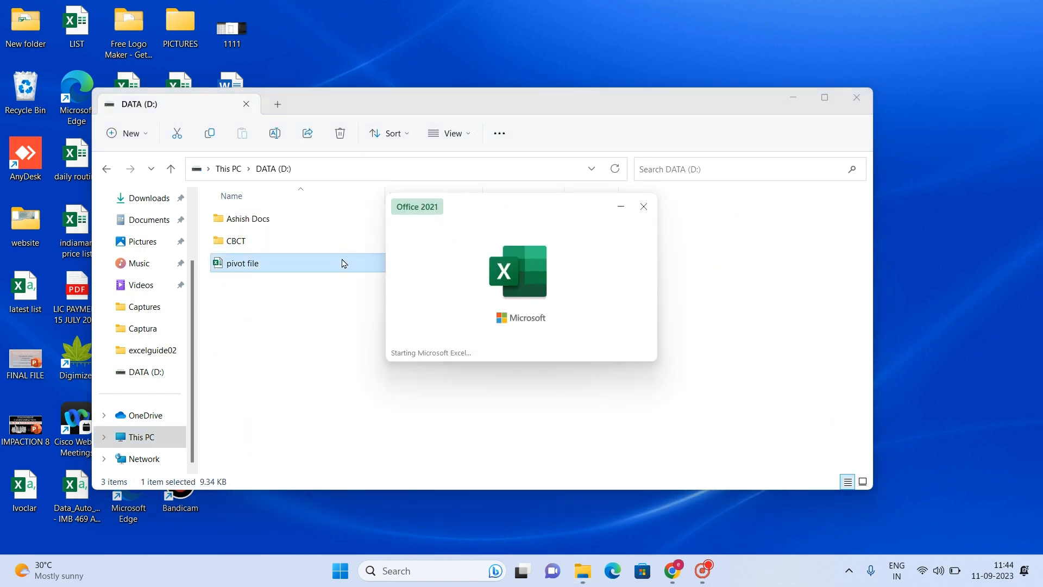
scroll(296, 247, down, 4)
scroll(299, 250, up, 4)
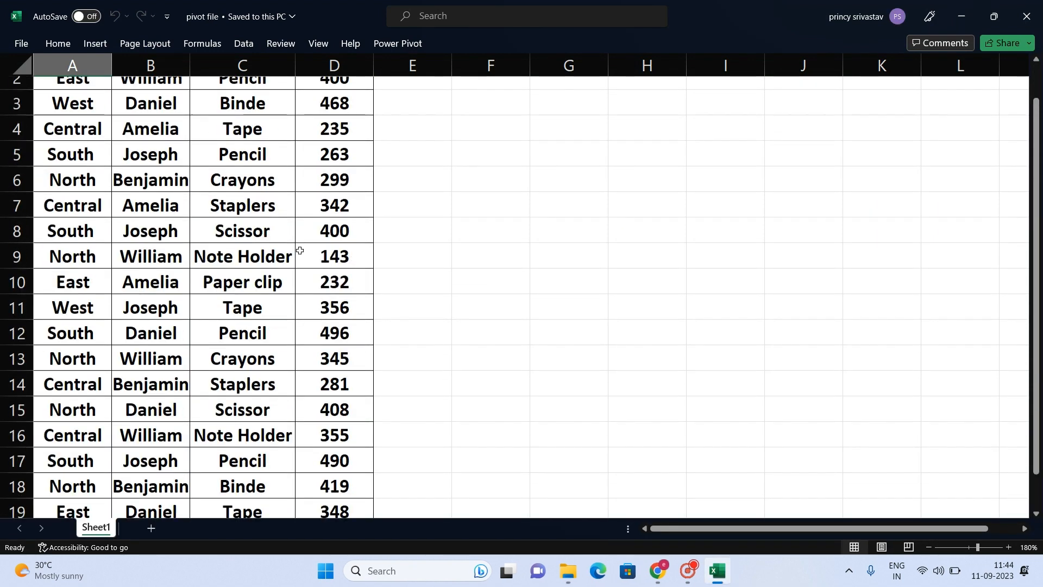
scroll(300, 250, up, 1)
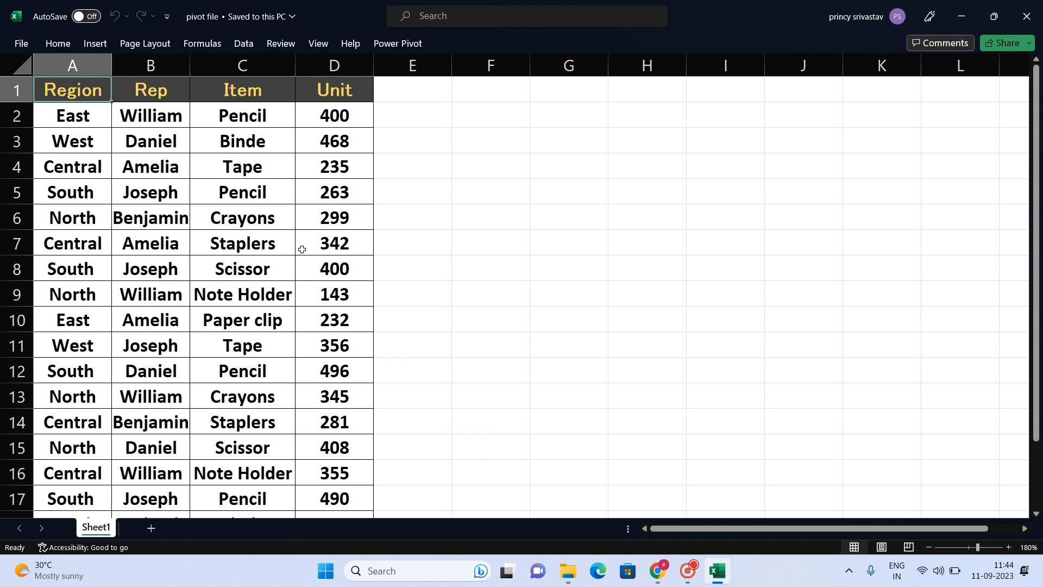
Step: Create a blank workbook and save it to the Desktop as autorefresh1 in Excel Workbook format
key(ctrl+n)
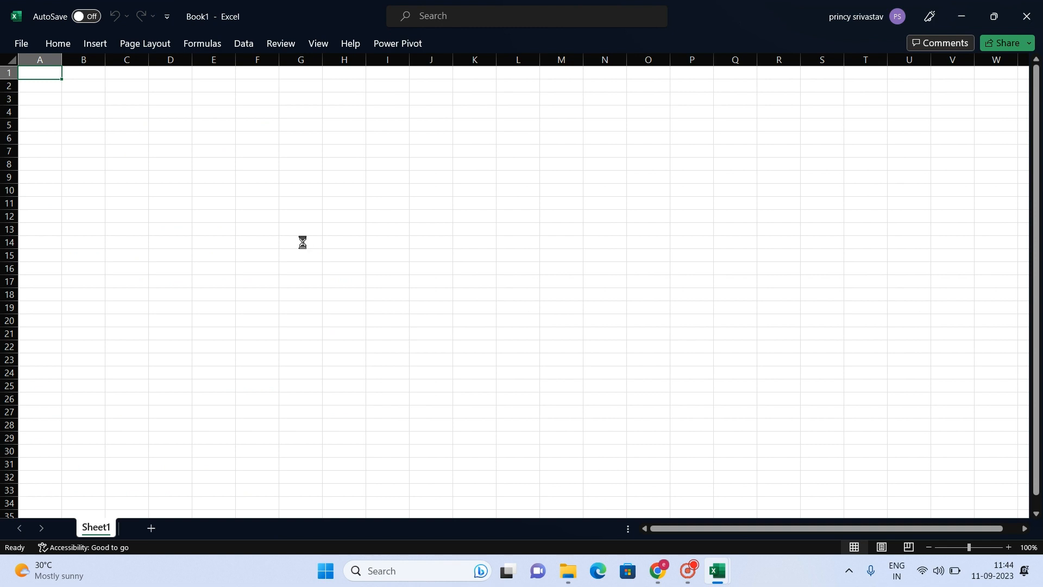
key(F12)
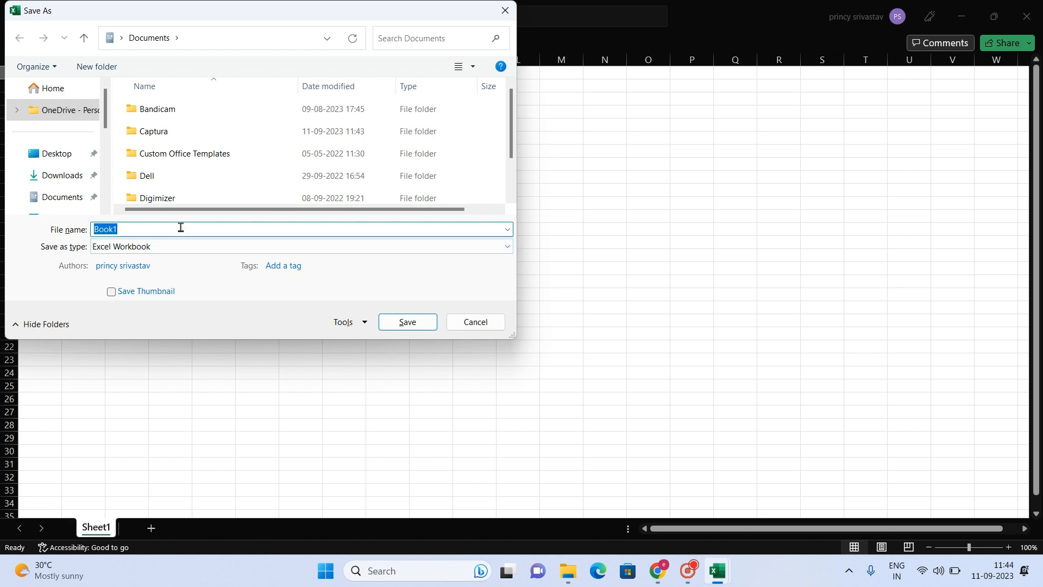
text(autorefresh1)
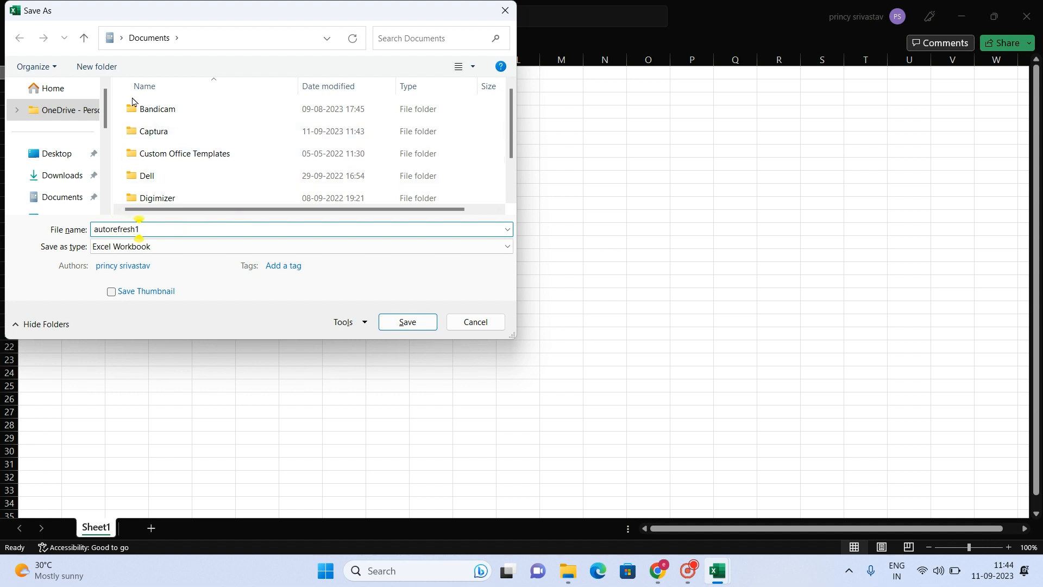
click(64, 156)
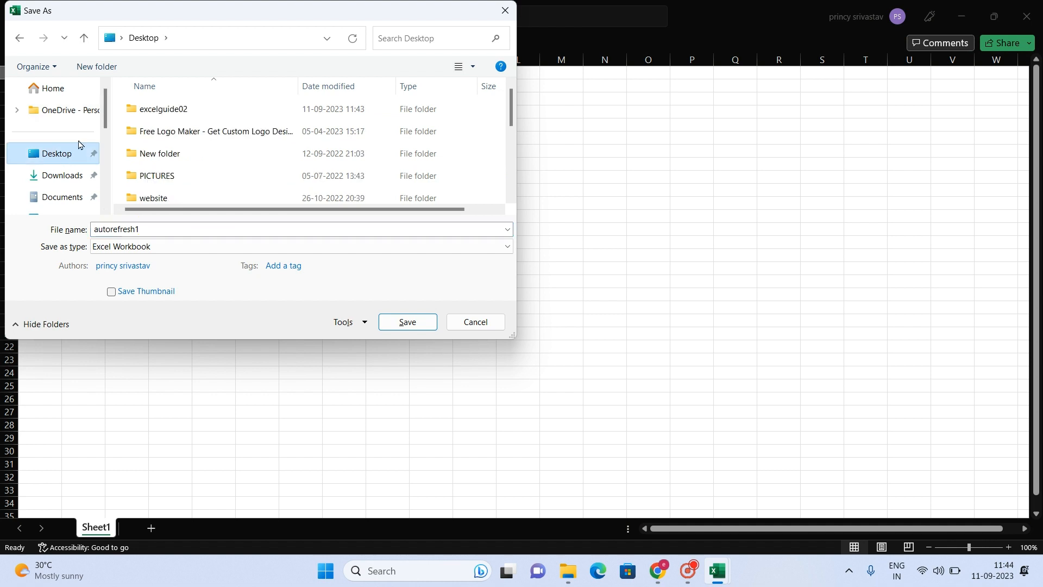
click(412, 323)
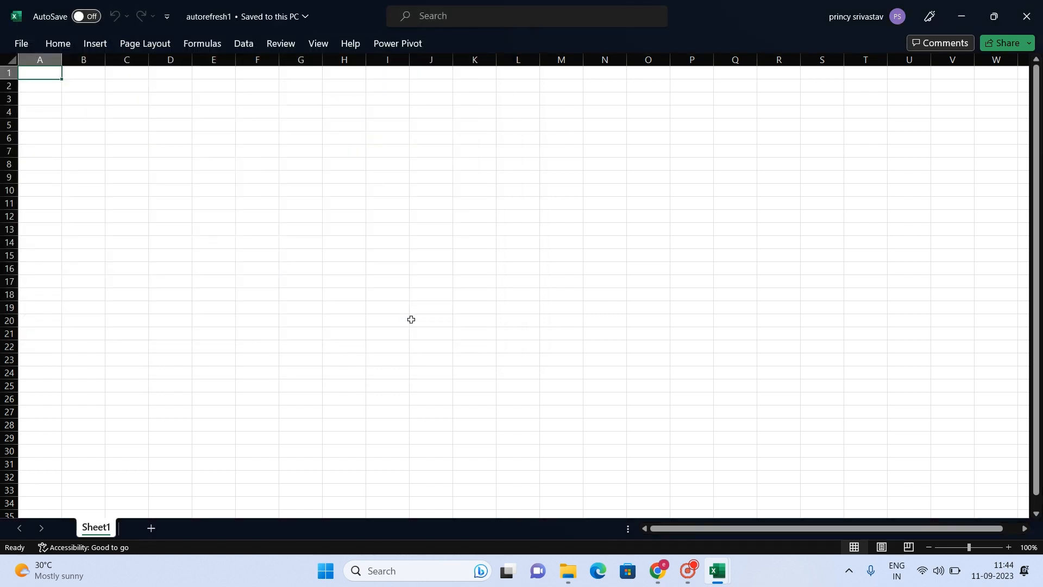
Step: Review the source data in pivot file alongside the empty autorefresh1 sheet, and close pivot file
key(alt+Tab)
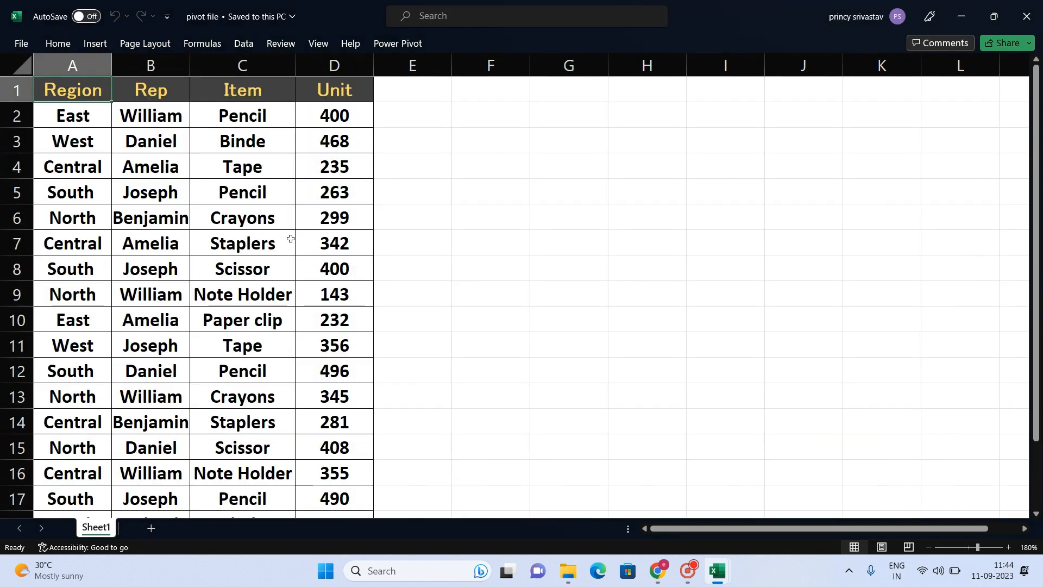
drag(220, 211, 256, 354)
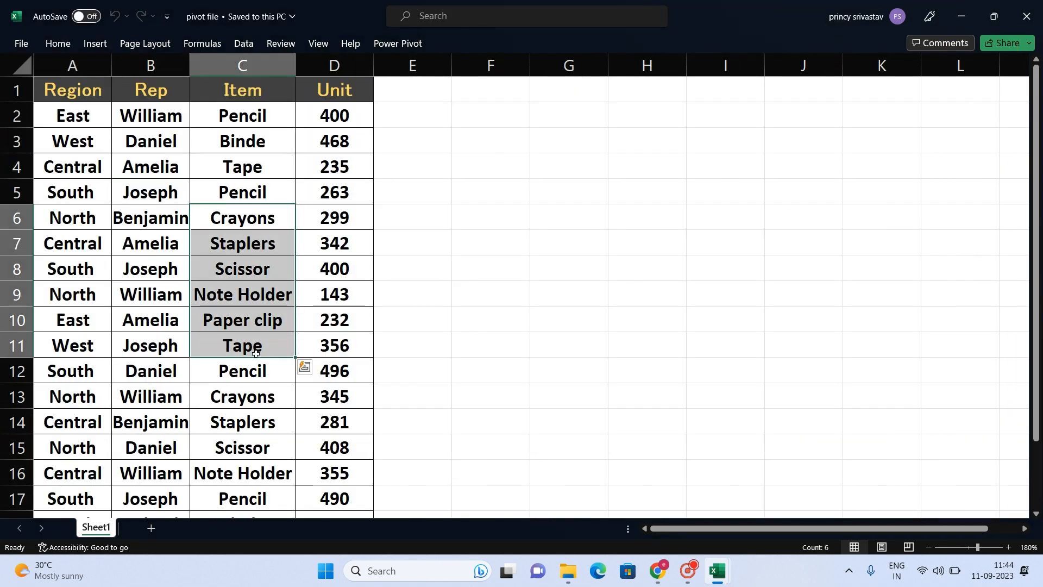
key(alt+Tab)
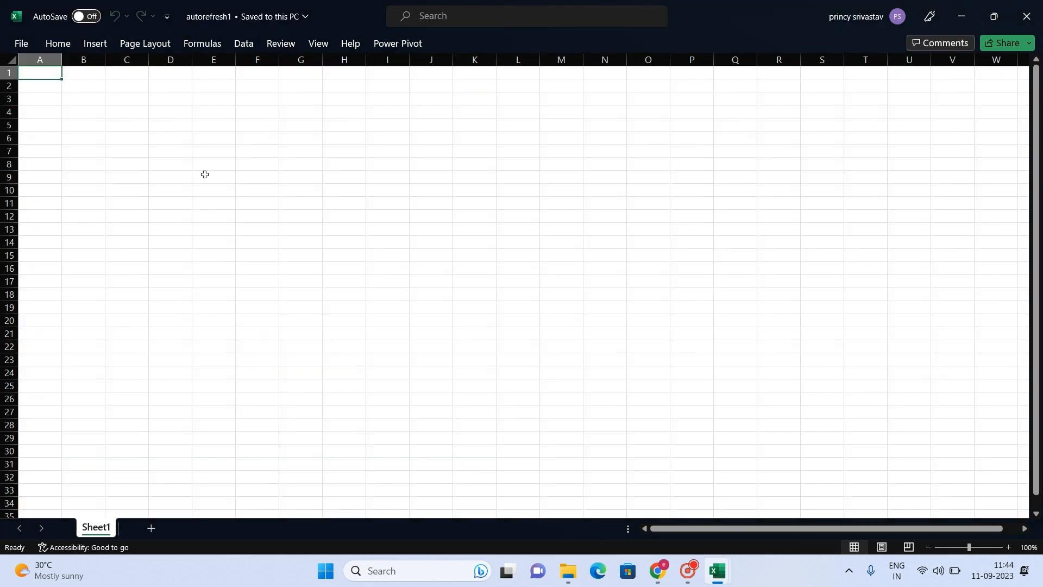
drag(32, 74, 384, 403)
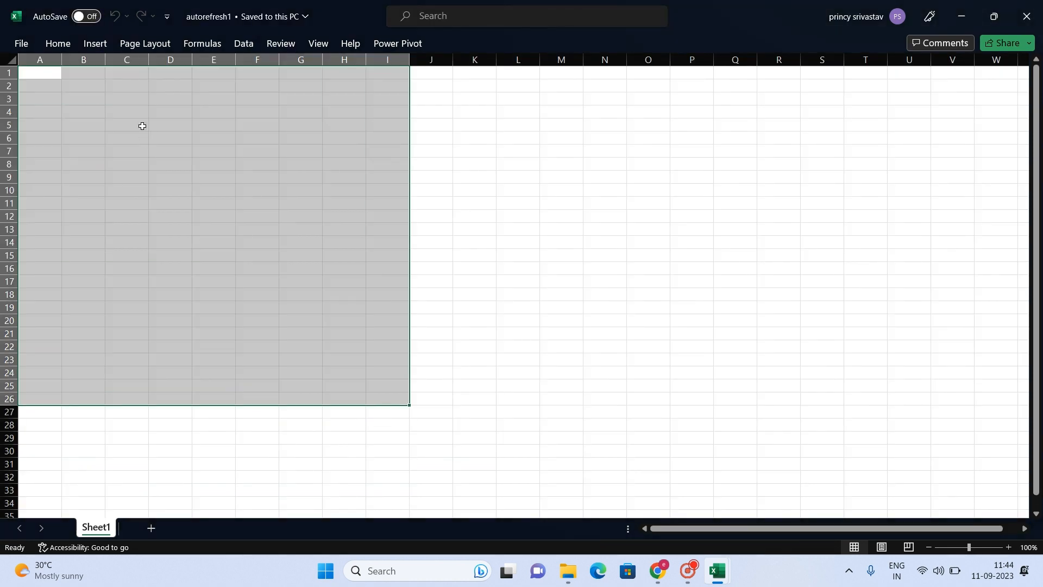
key(alt+Tab)
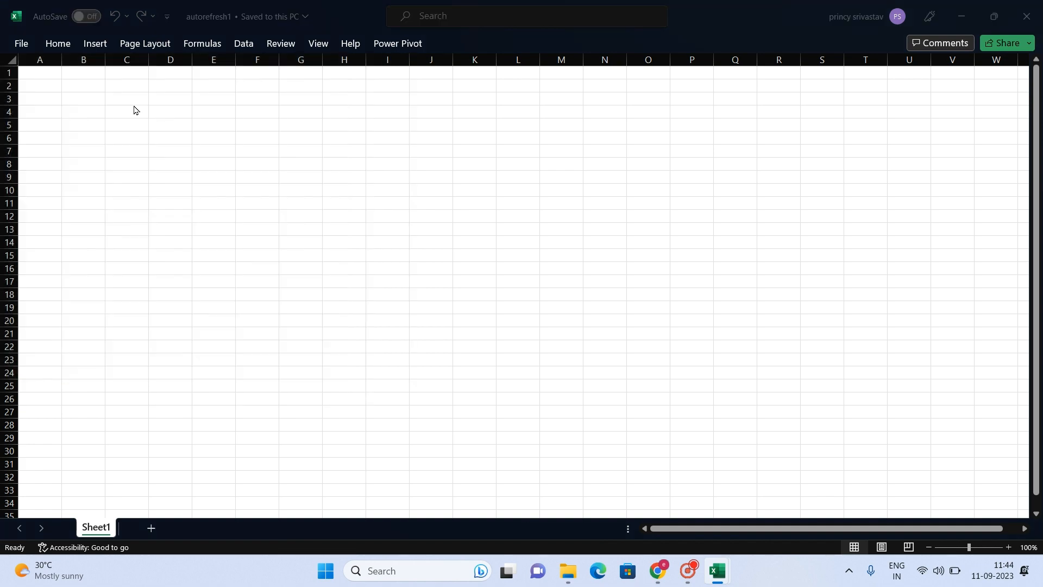
click(1018, 12)
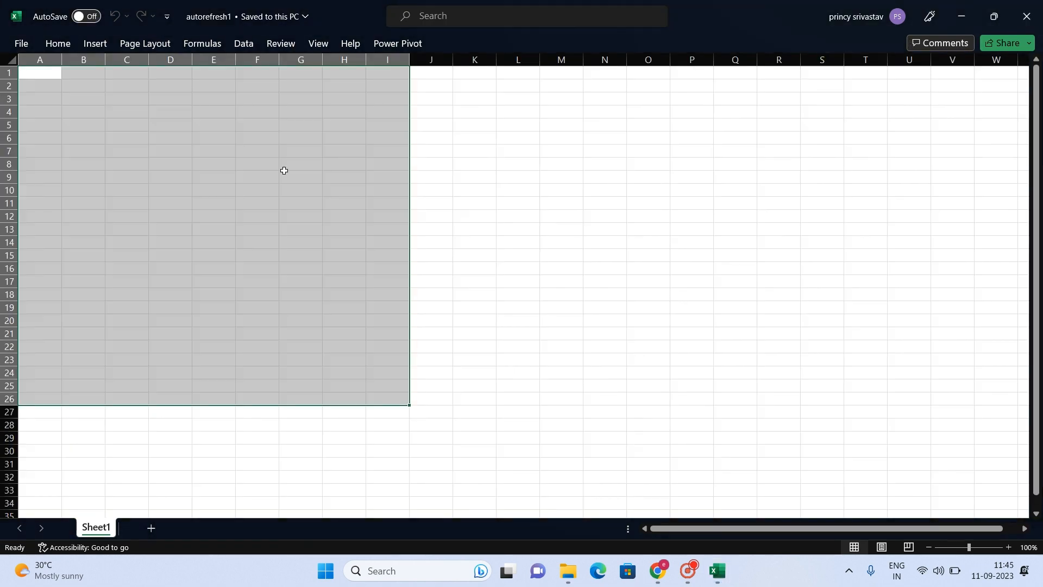
Step: Start importing external data into autorefresh1 with Microsoft Query, using Excel Files* as the data source
click(75, 89)
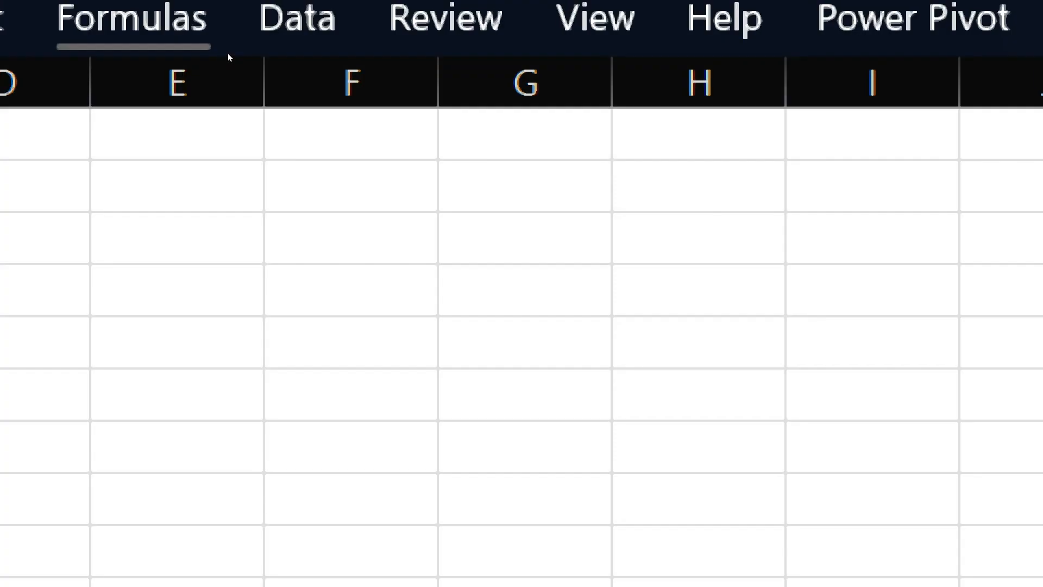
click(232, 45)
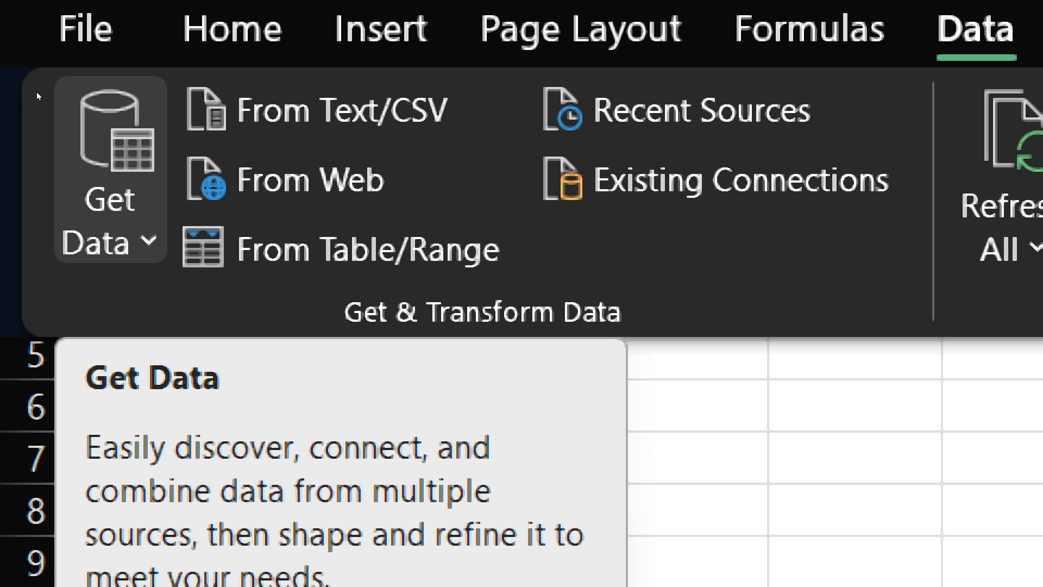
click(110, 169)
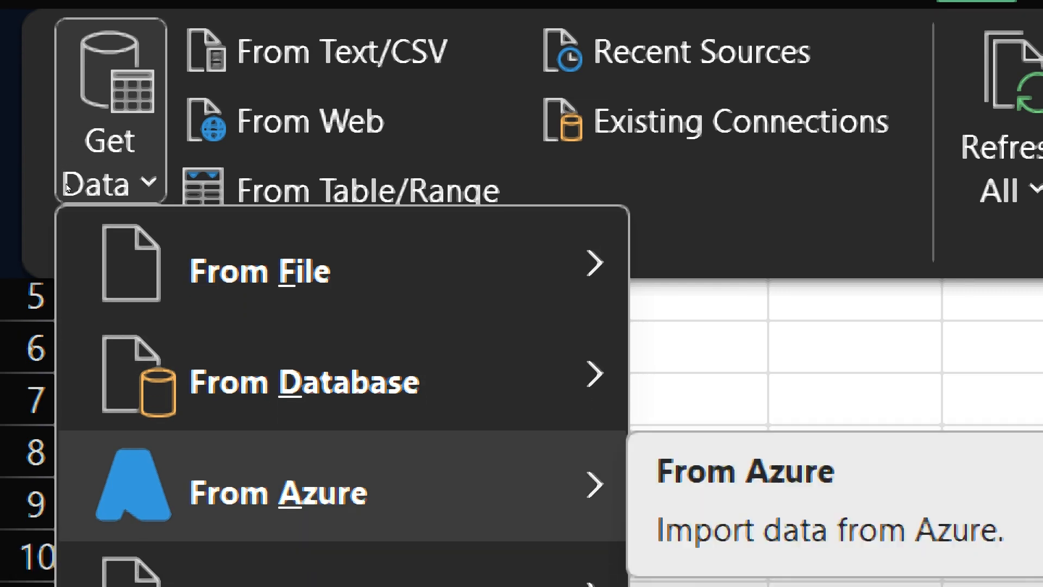
mouse_move(340, 571)
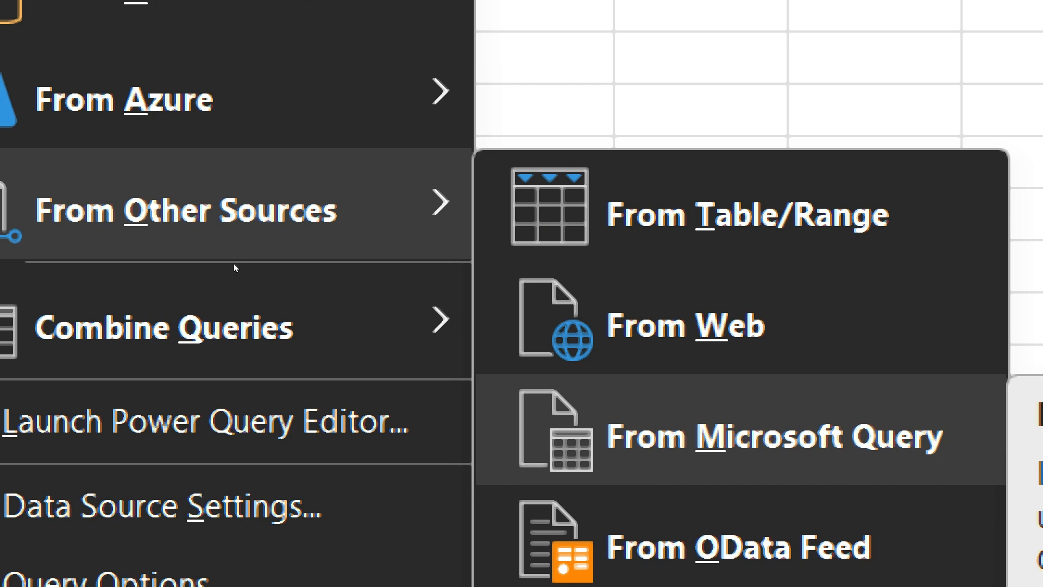
click(234, 264)
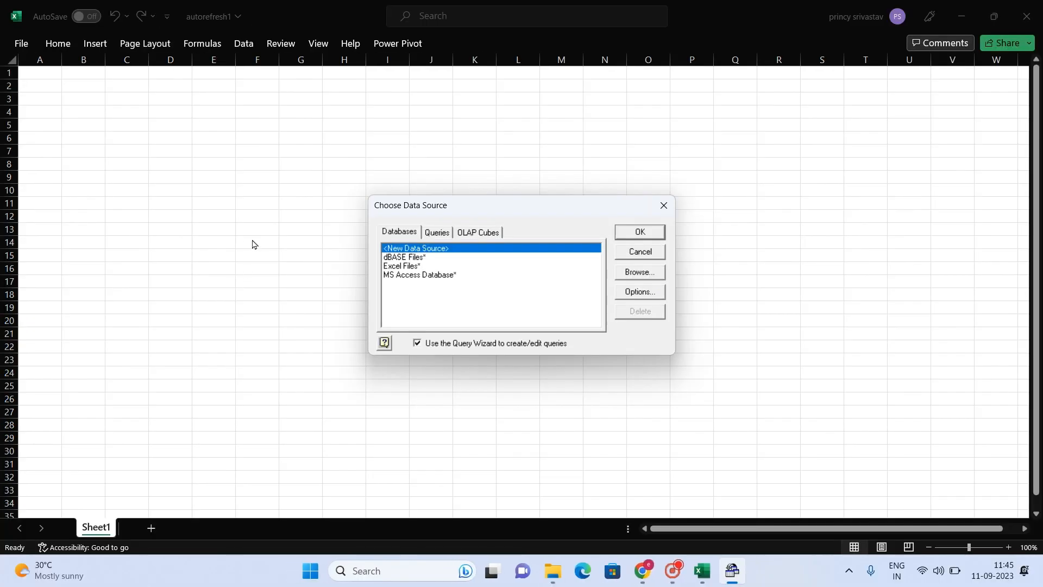
key(super+plus)
key(super+plus)
key(super+plus)
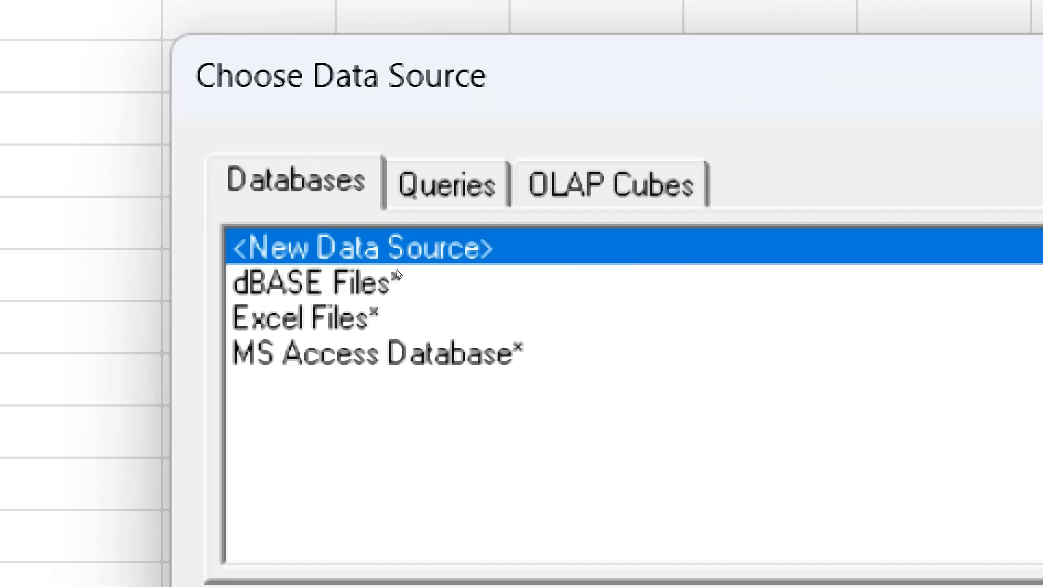
key(Down)
key(Down)
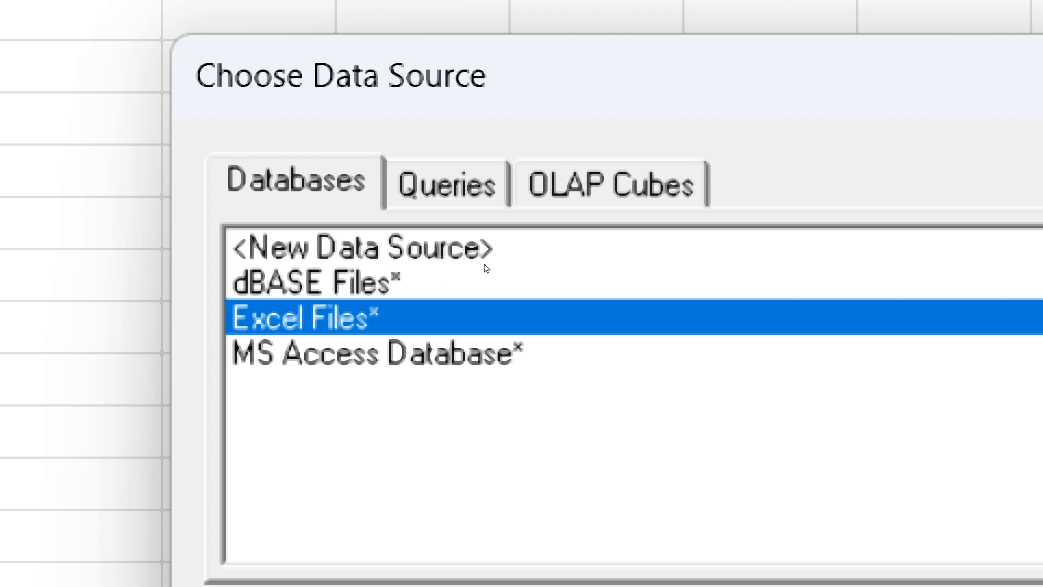
key(Return)
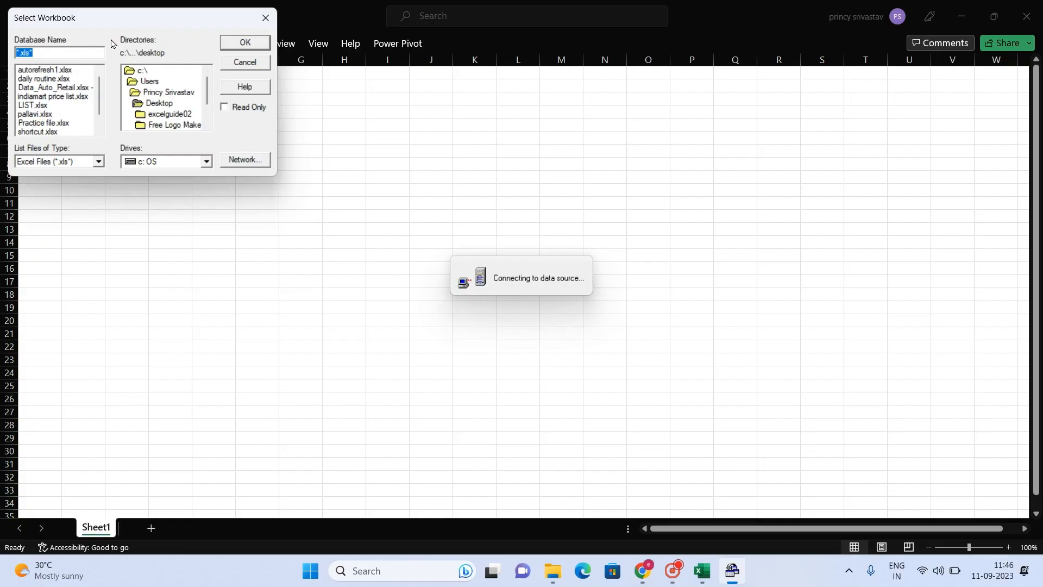
Step: Select pivot file.xlsx on the d: DATA drive as the query's source workbook
drag(94, 26, 346, 78)
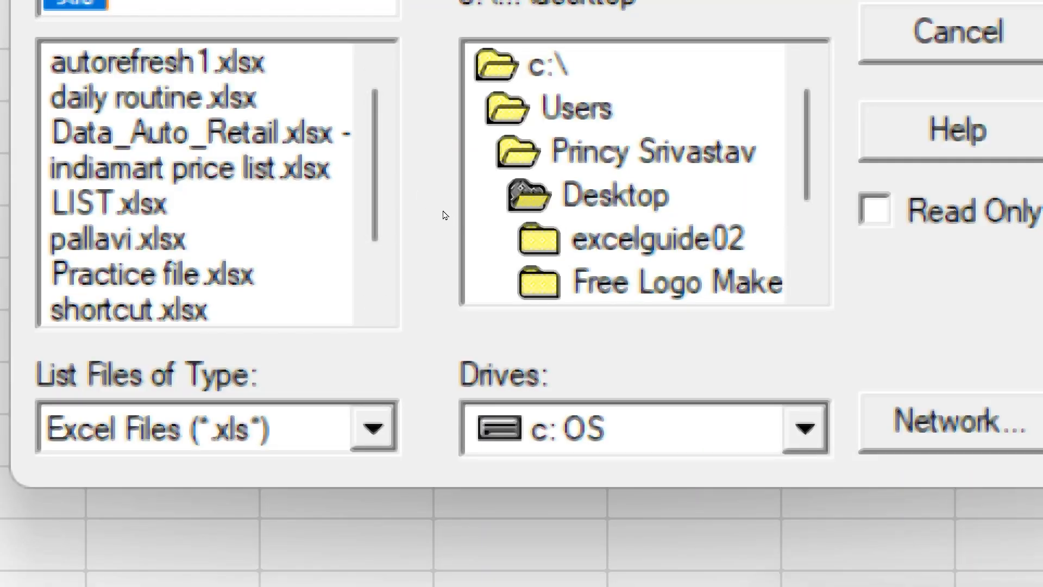
click(442, 211)
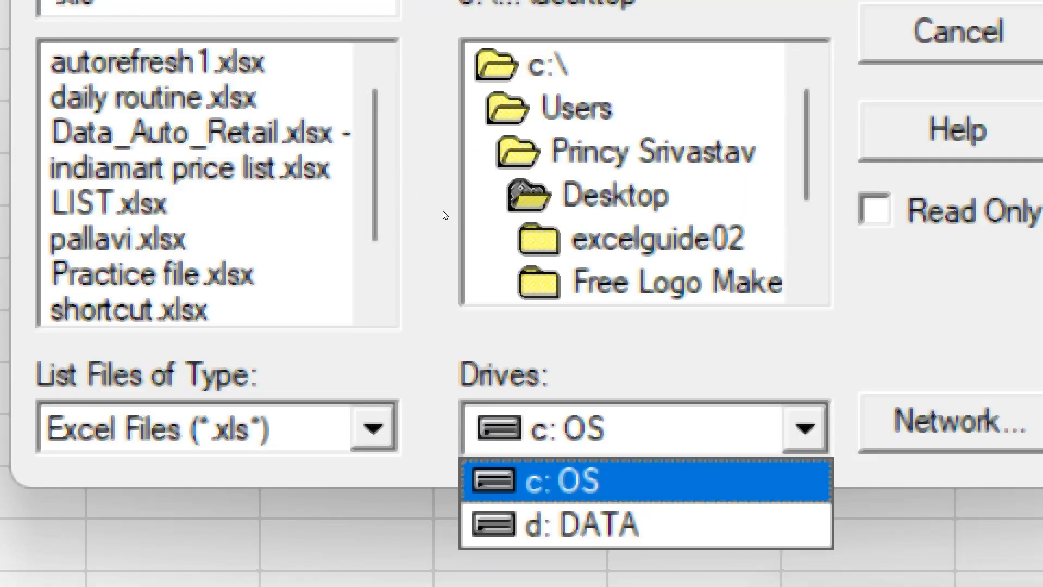
click(679, 525)
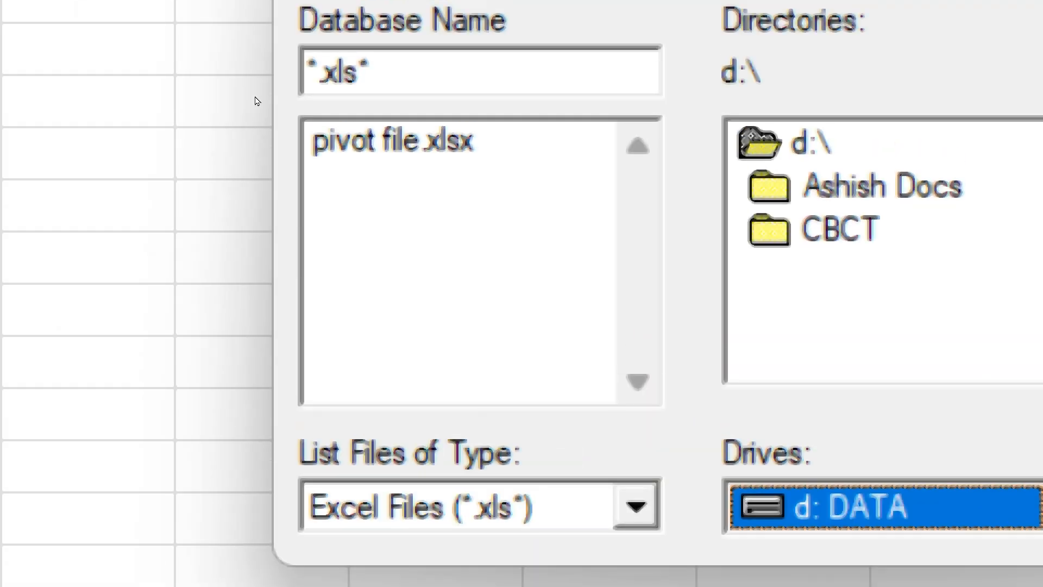
click(292, 128)
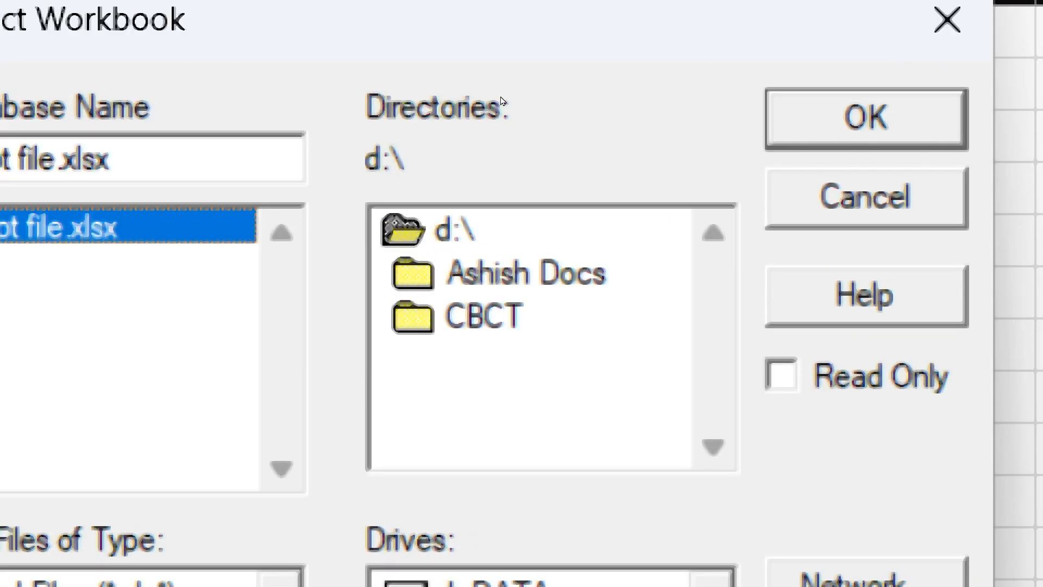
key(Return)
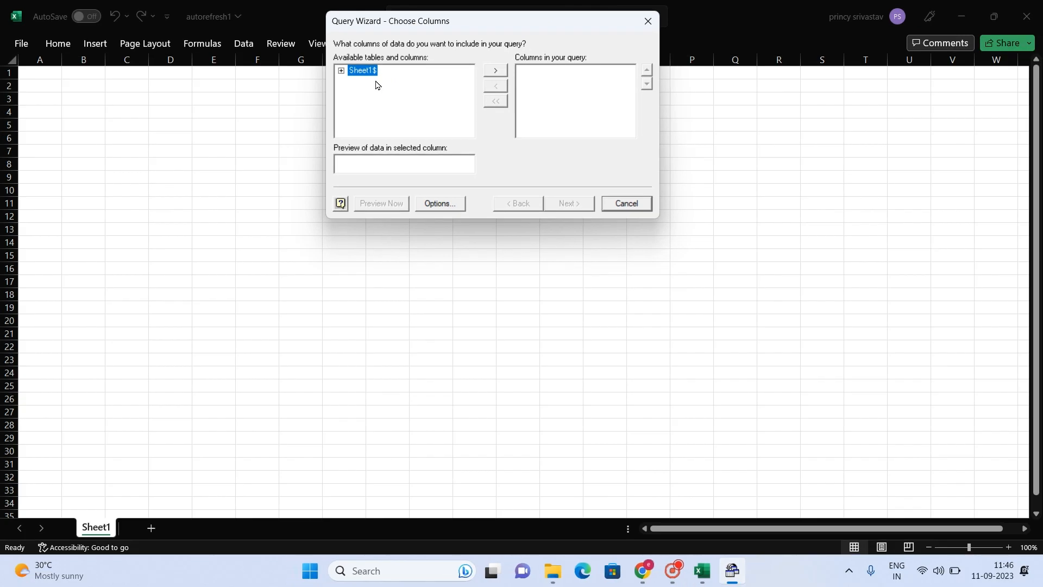
Step: Expand Sheet1$ to list its columns and review which table types the query's table options show
click(341, 71)
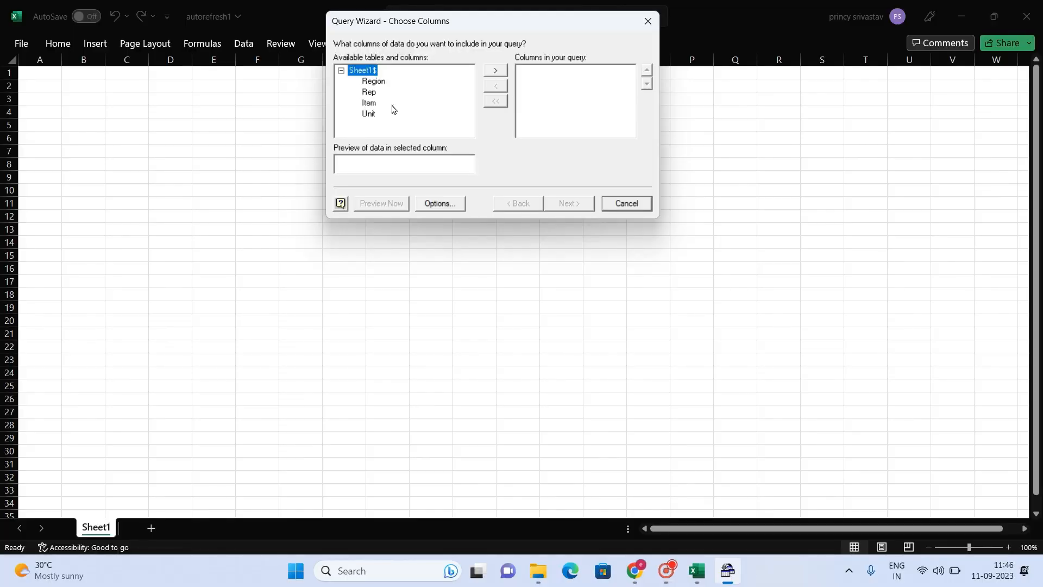
drag(442, 31, 442, 57)
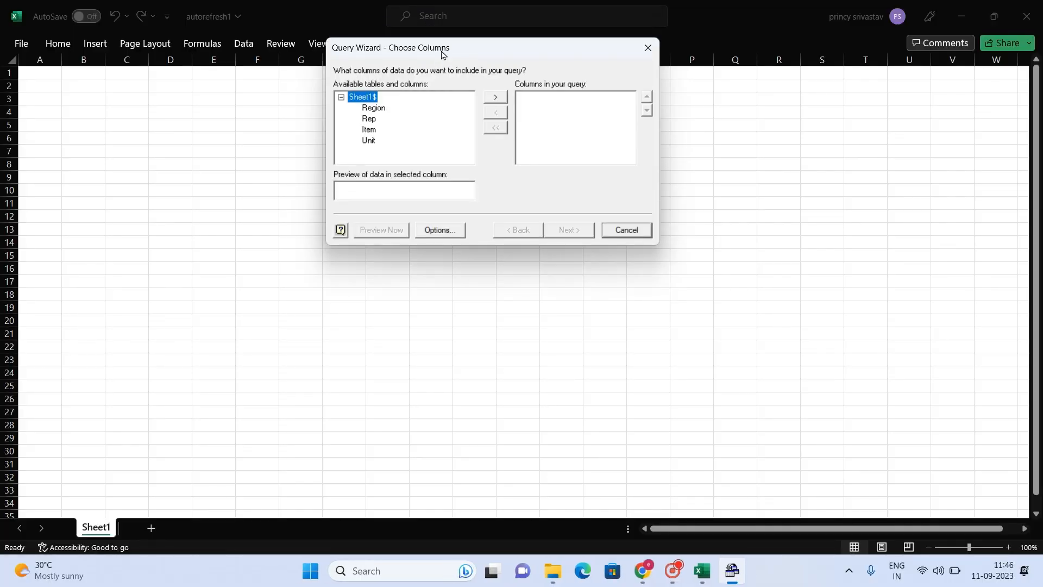
click(443, 232)
click(445, 236)
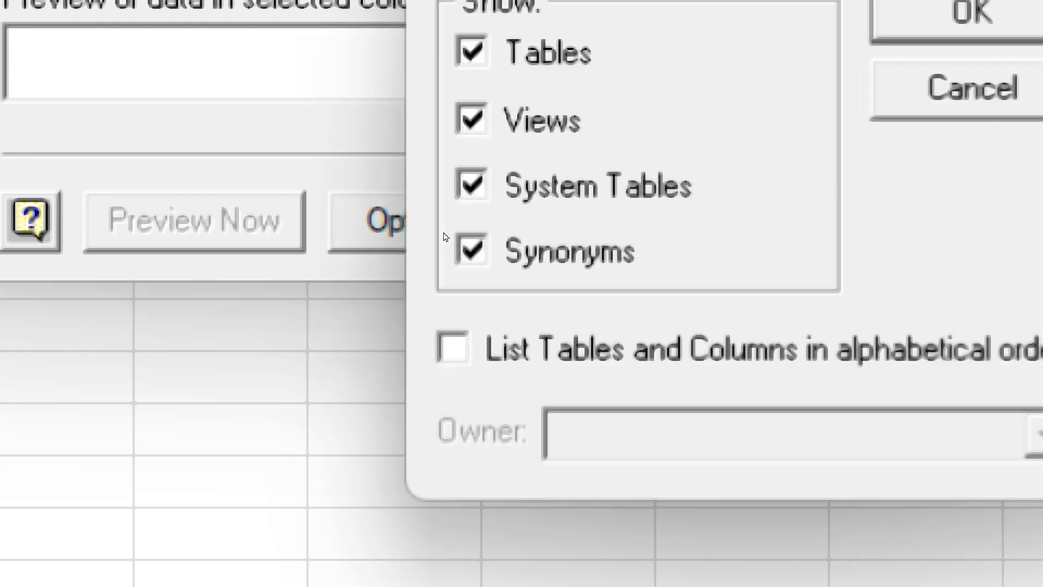
drag(503, 155, 461, 127)
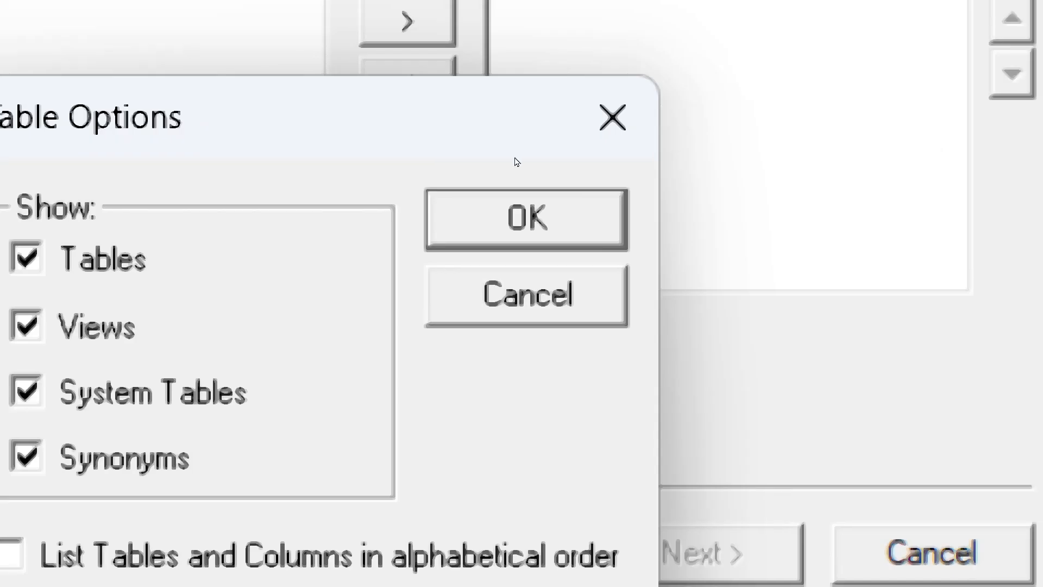
key(Return)
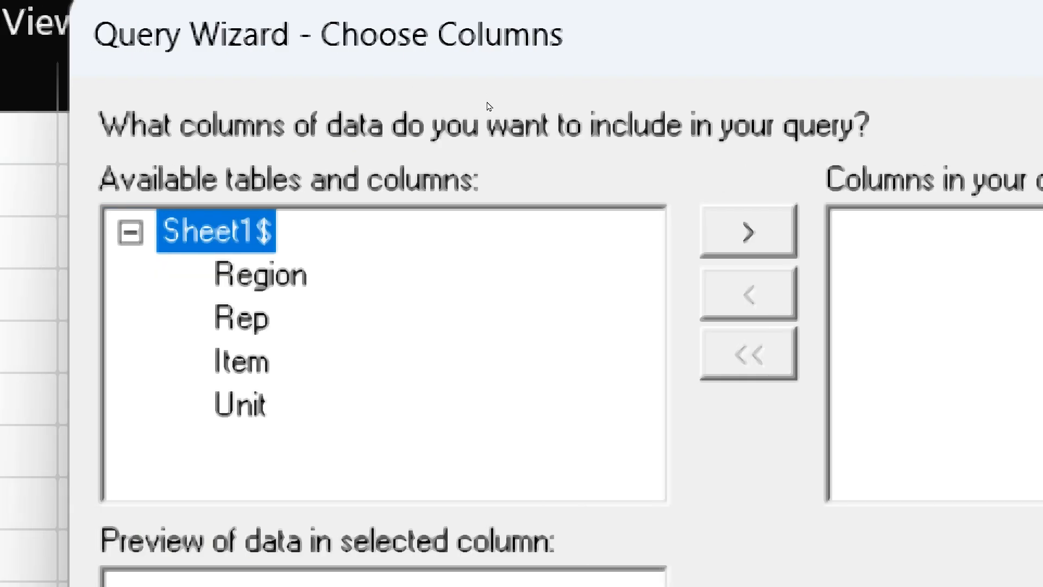
Step: Add all Sheet1$ columns to the query and finish the wizard without filtering or sorting, returning the data to Excel
key(Tab)
key(space)
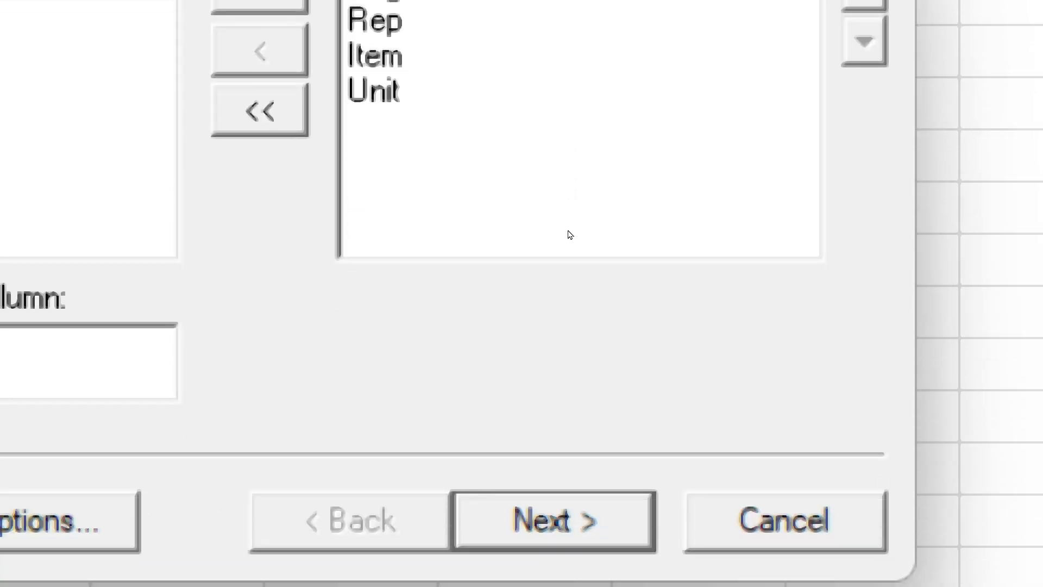
click(555, 518)
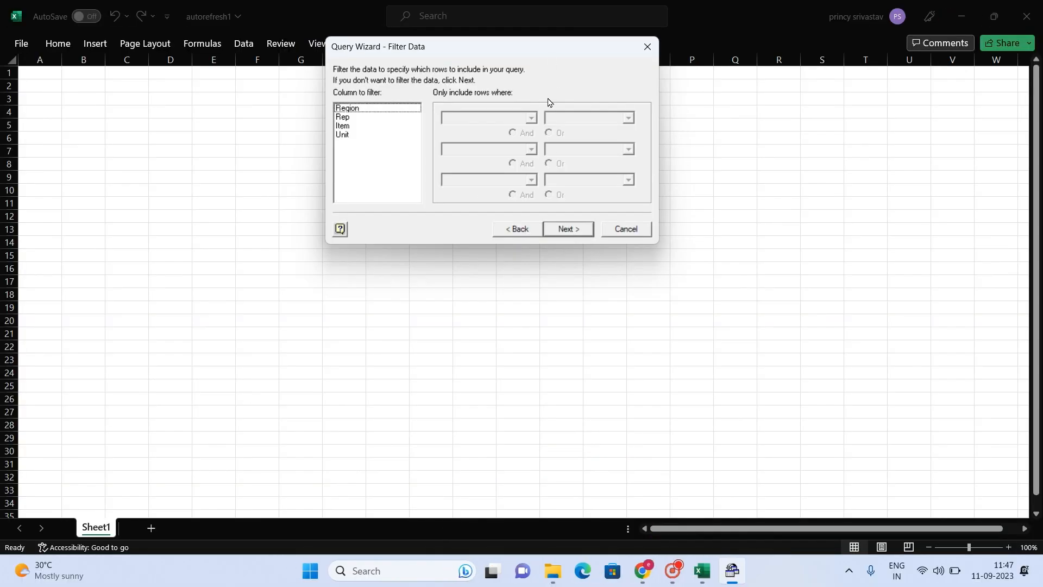
click(577, 229)
click(580, 234)
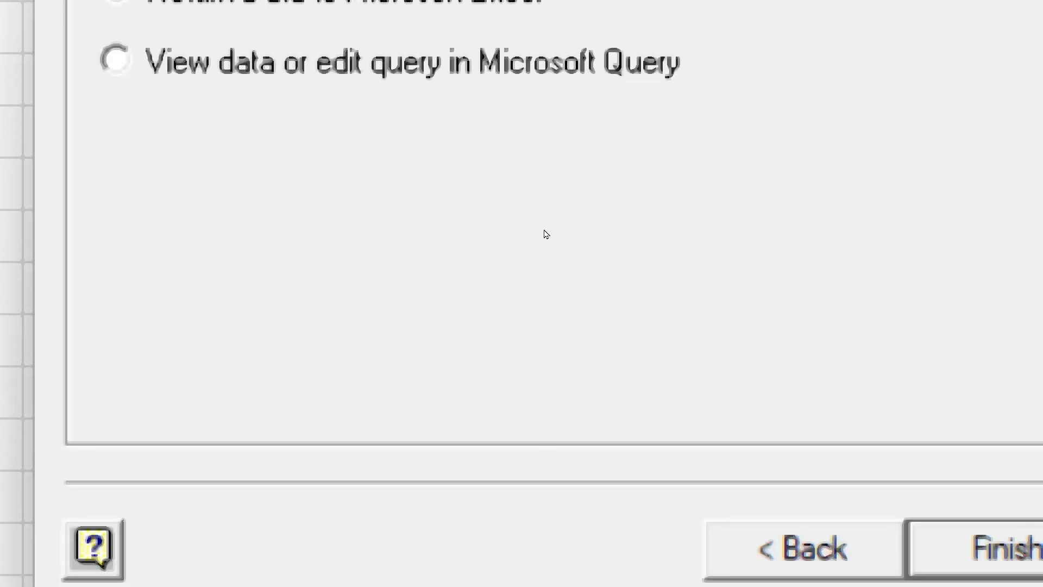
click(899, 502)
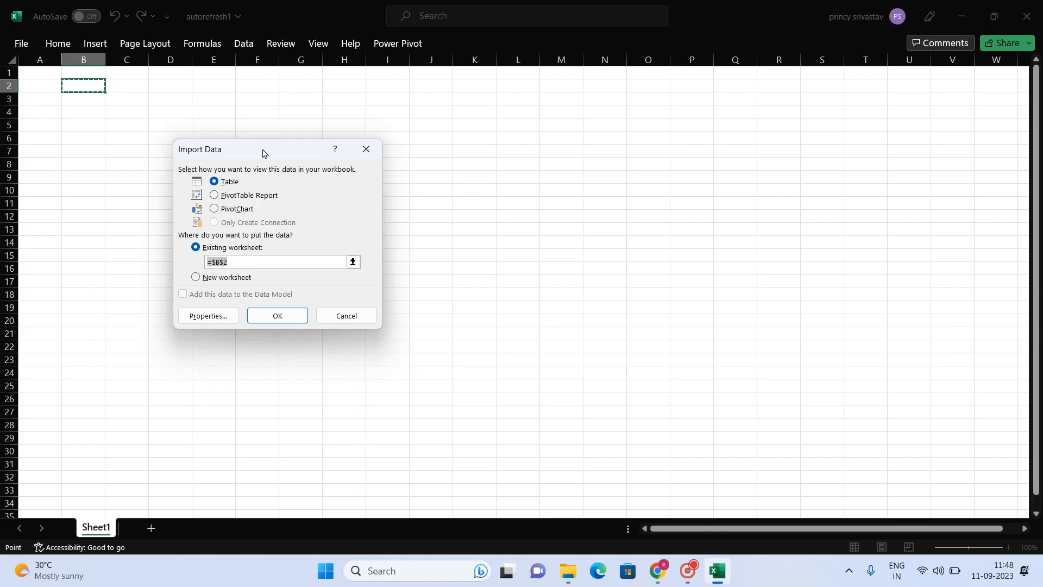
Step: Choose PivotTable Report for the import and set its connection to refresh every 1 minute and when opening the file
drag(263, 153, 489, 168)
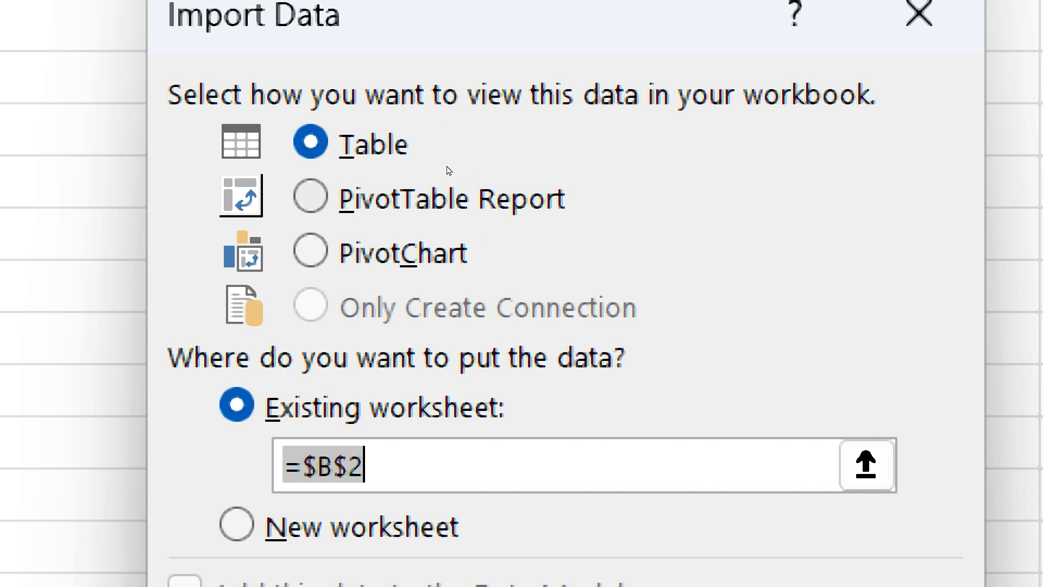
click(448, 171)
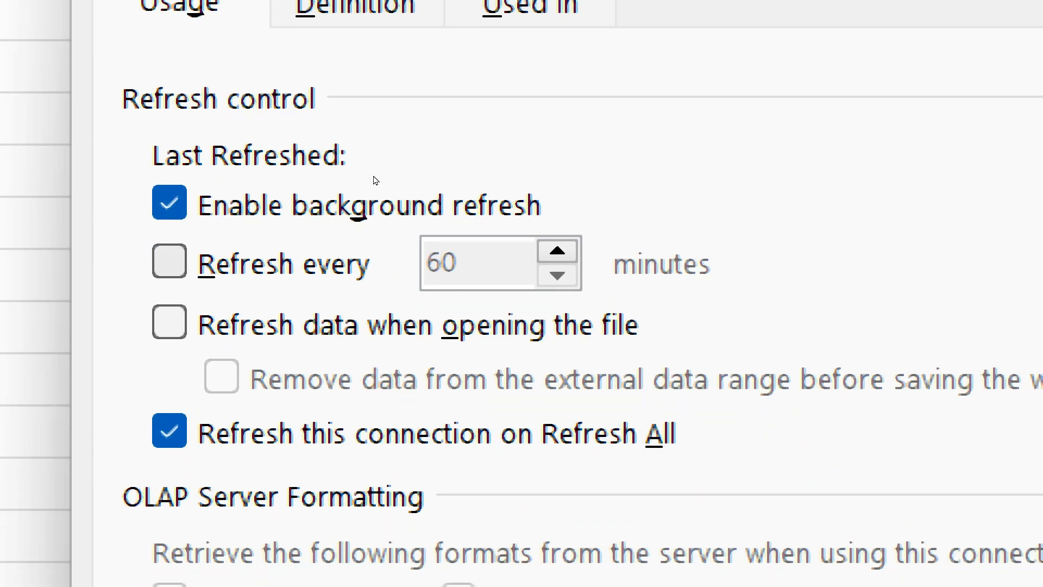
click(170, 262)
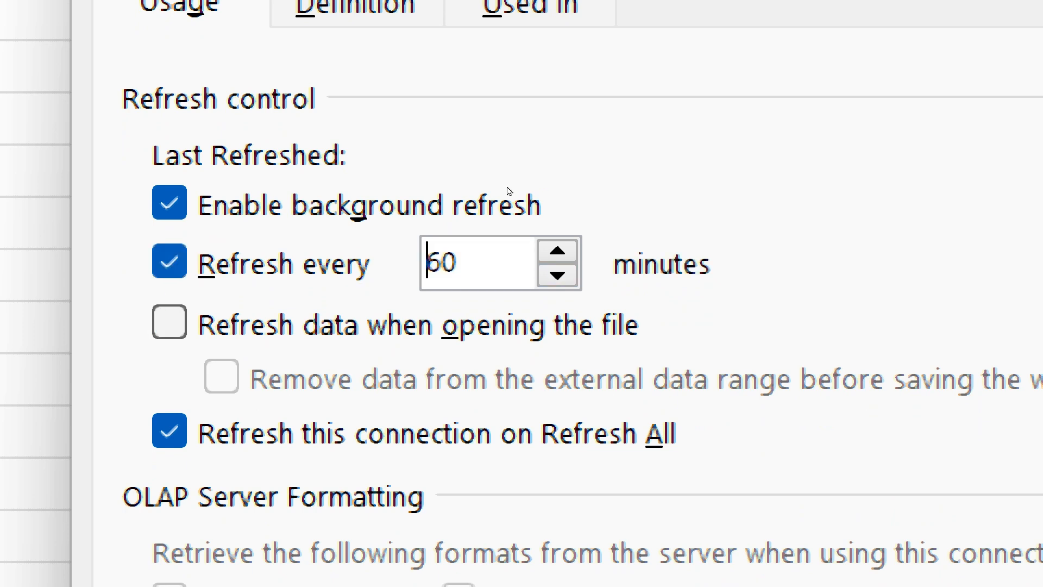
drag(499, 264, 427, 264)
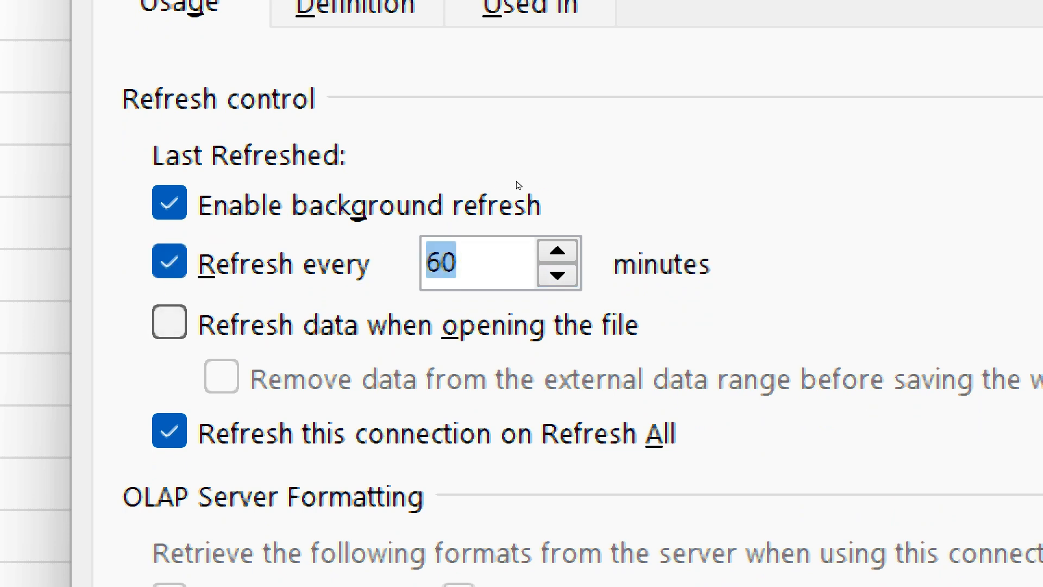
text(1)
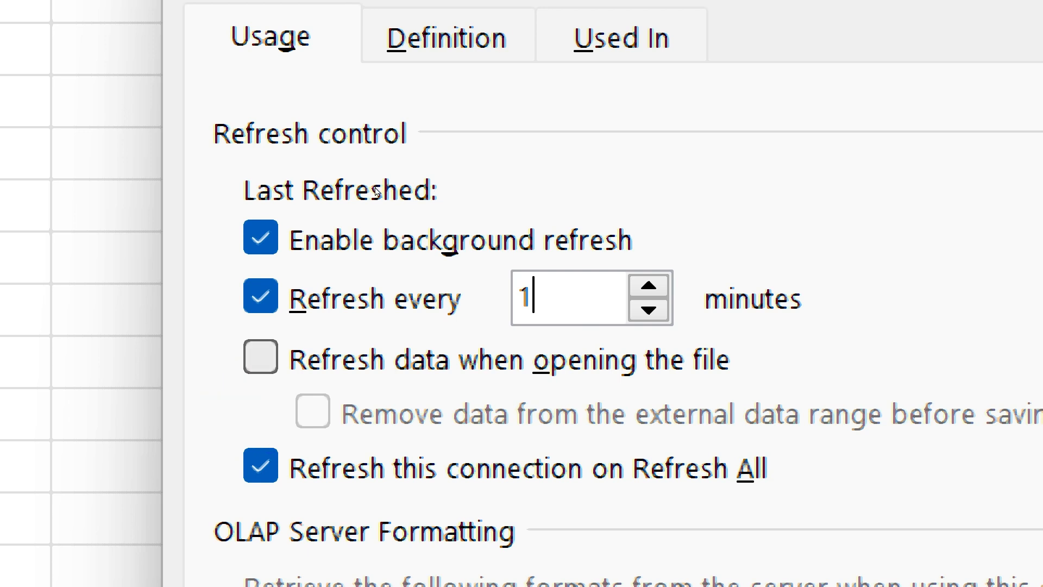
key(alt+o)
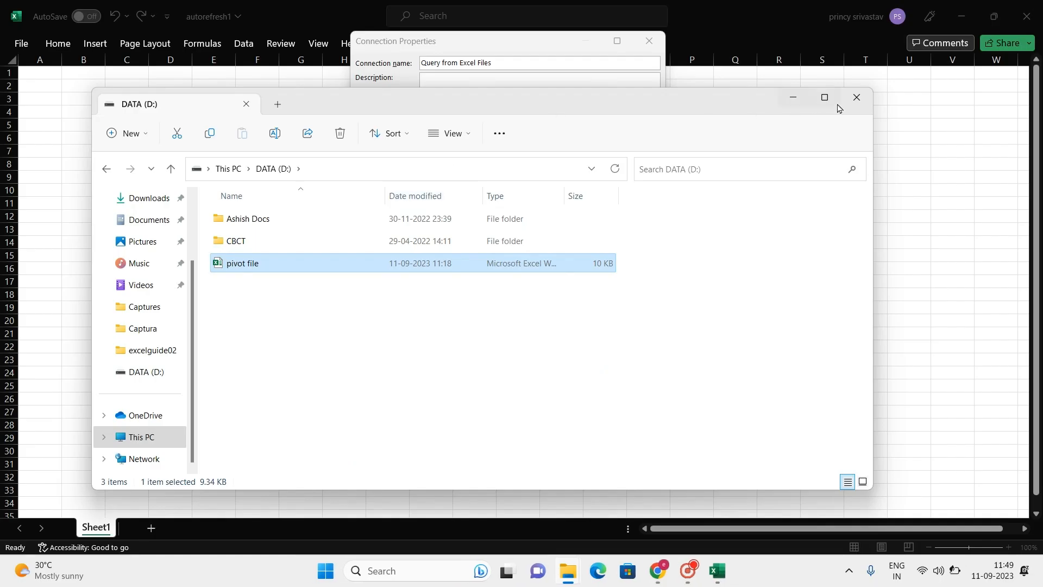
click(860, 102)
click(491, 191)
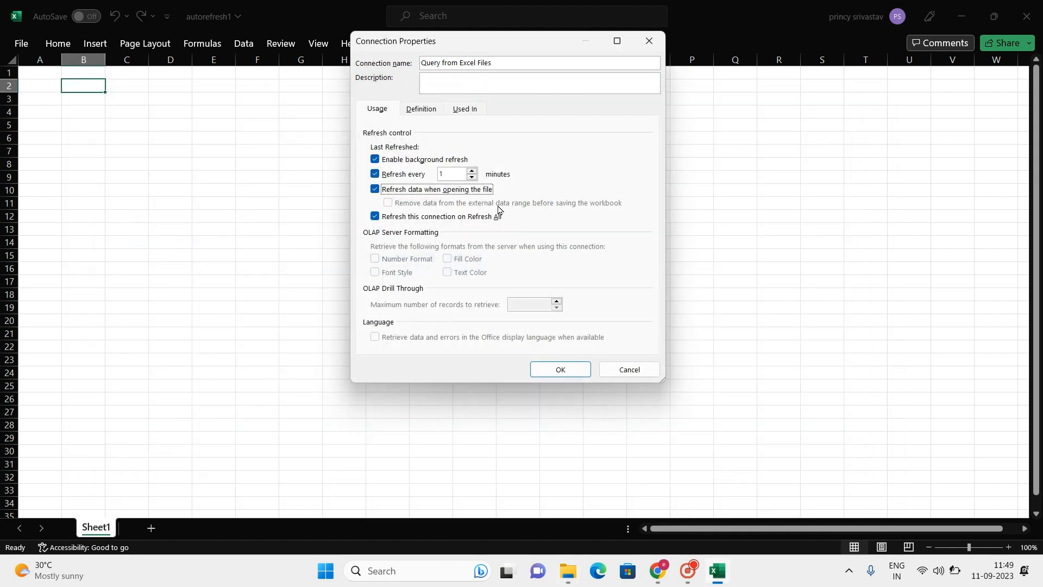
click(567, 373)
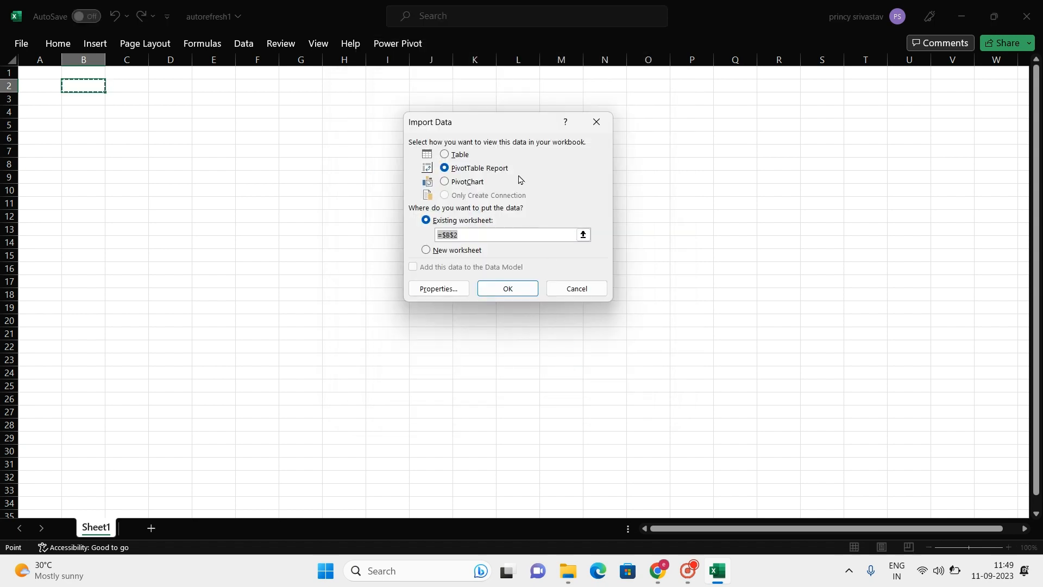
Step: Place the PivotTable at cell B2 of the existing worksheet, with Rep in Rows and Sum of Unit in Values
click(525, 296)
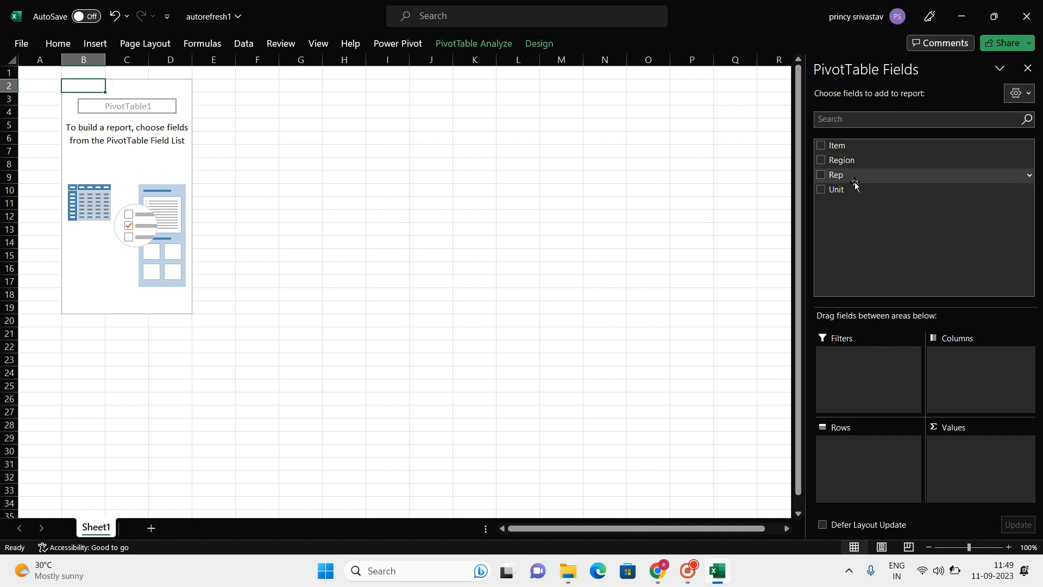
drag(856, 175, 844, 457)
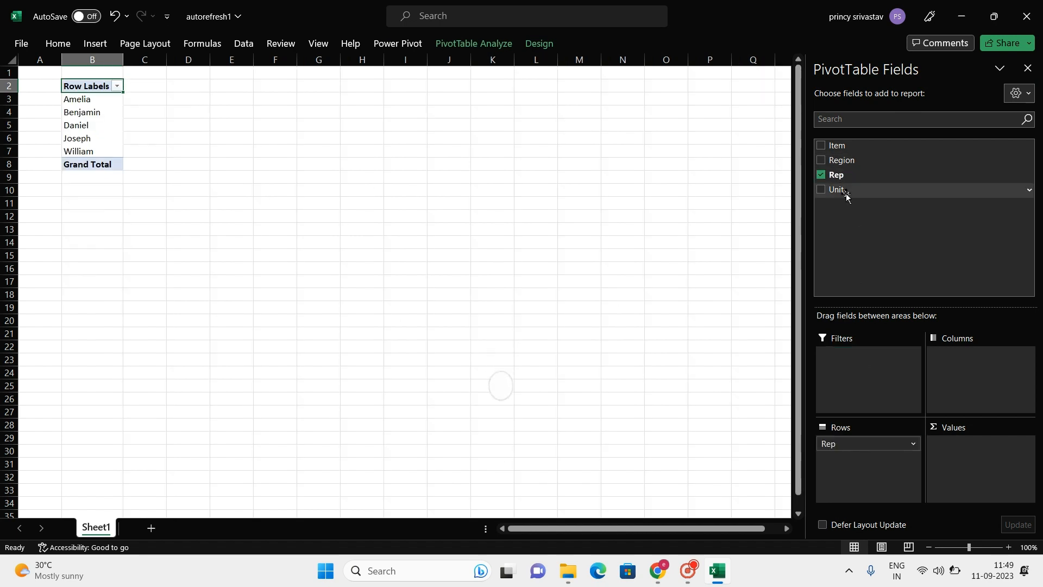
drag(845, 191, 948, 455)
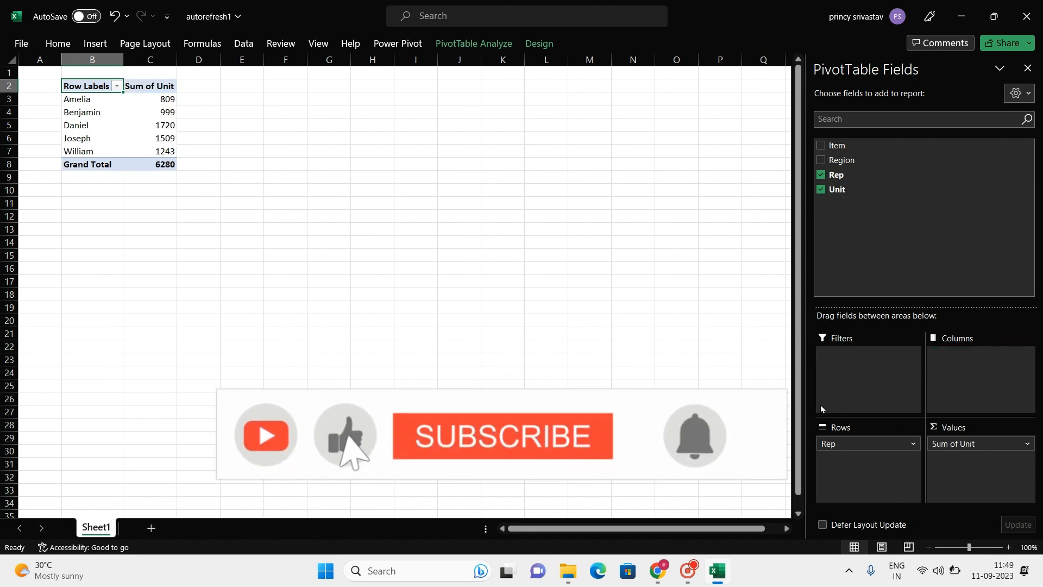
Step: Examine the unit totals per rep in the new pivot table up close
click(1009, 547)
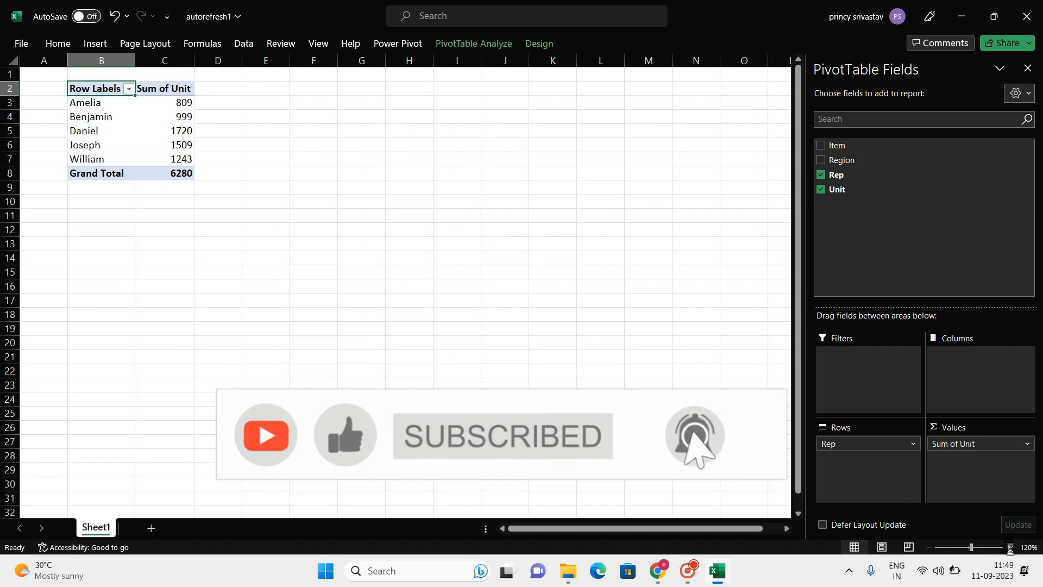
click(1009, 547)
click(1009, 547)
click(1008, 547)
click(1009, 547)
click(1009, 547)
click(1009, 547)
click(1009, 547)
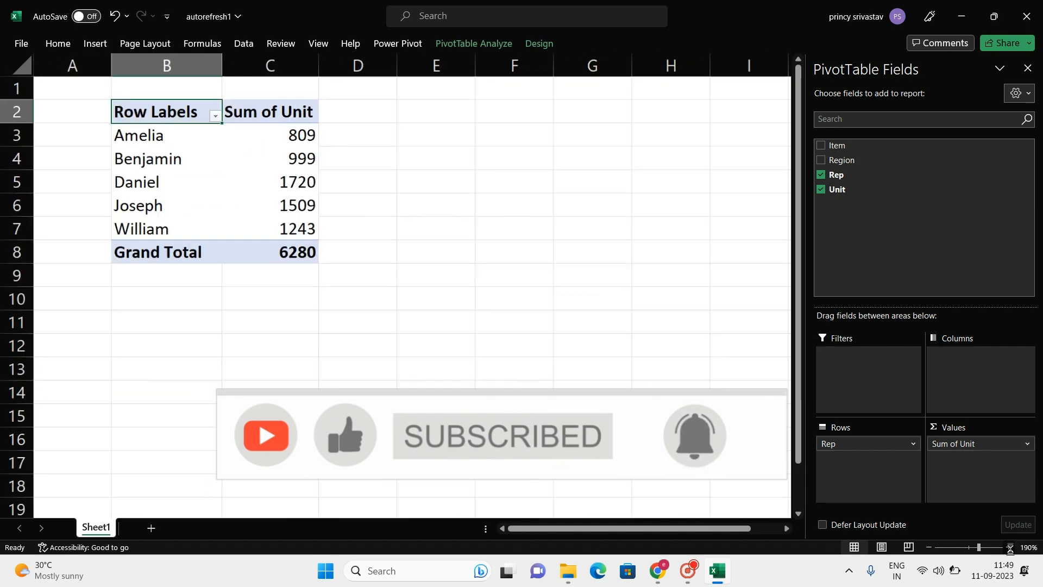
click(1009, 547)
click(1009, 547)
click(1009, 547)
scroll(570, 265, up, 1)
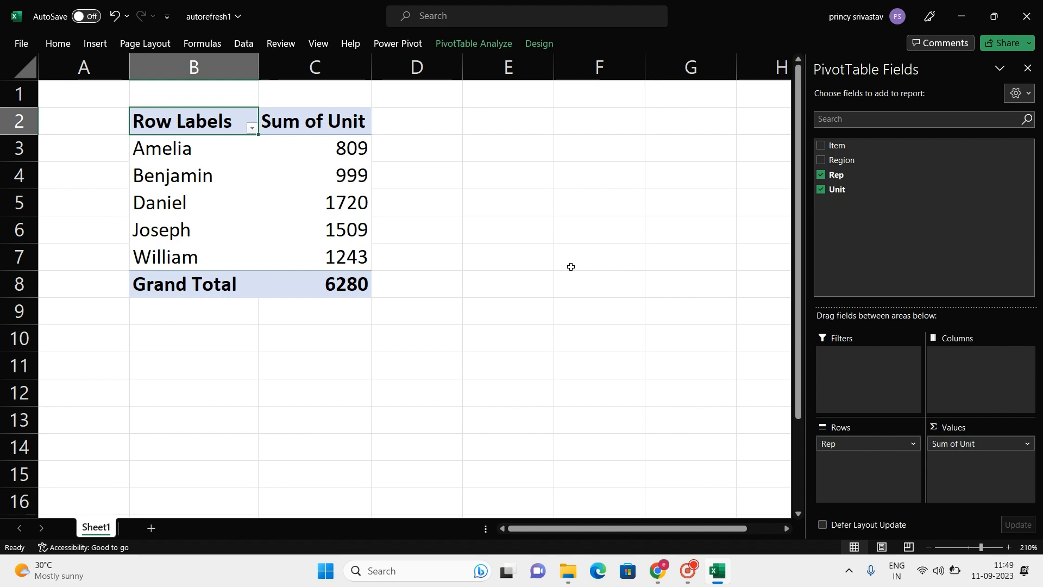
Step: Open pivot file from the DATA (D:) drive and set the Unit value in cell D2 to 40000
key(super+e)
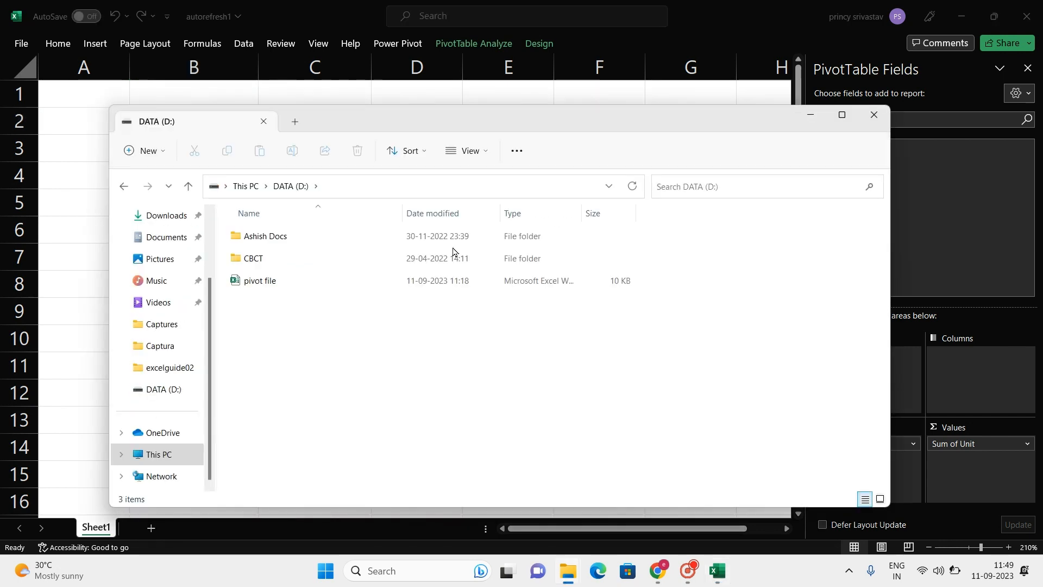
double_click(292, 287)
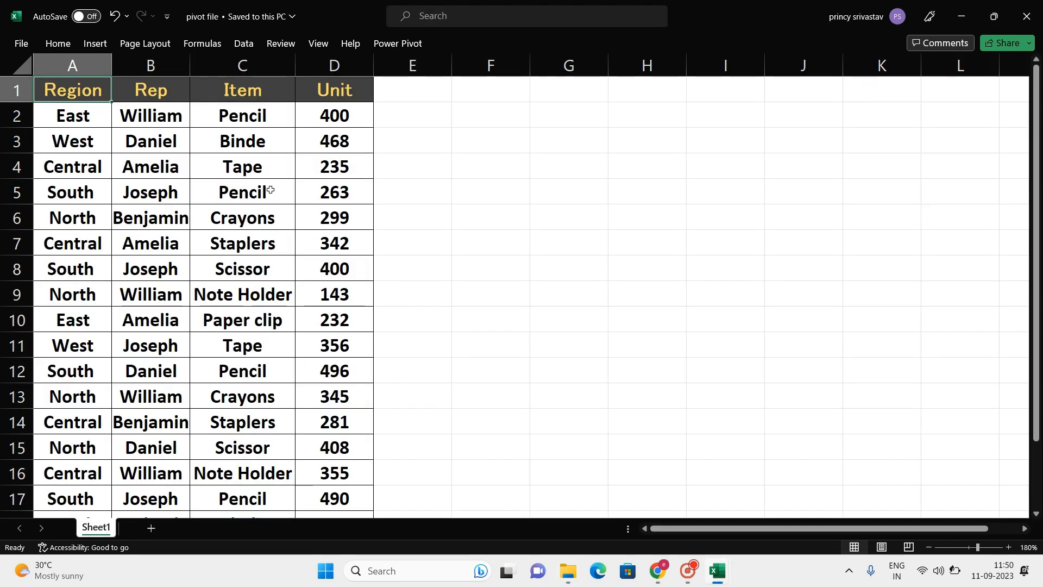
click(178, 117)
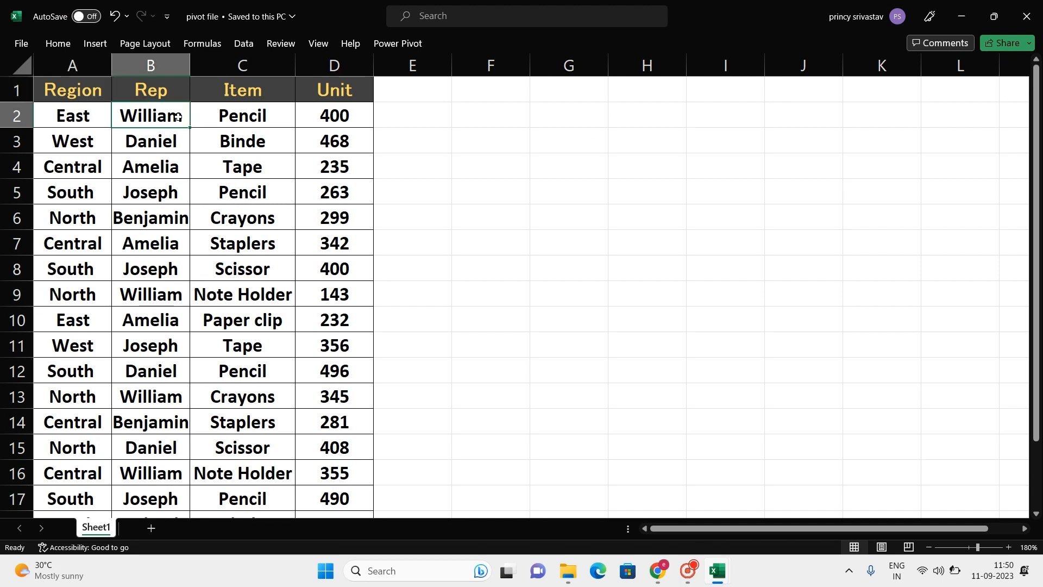
click(308, 115)
text(4)
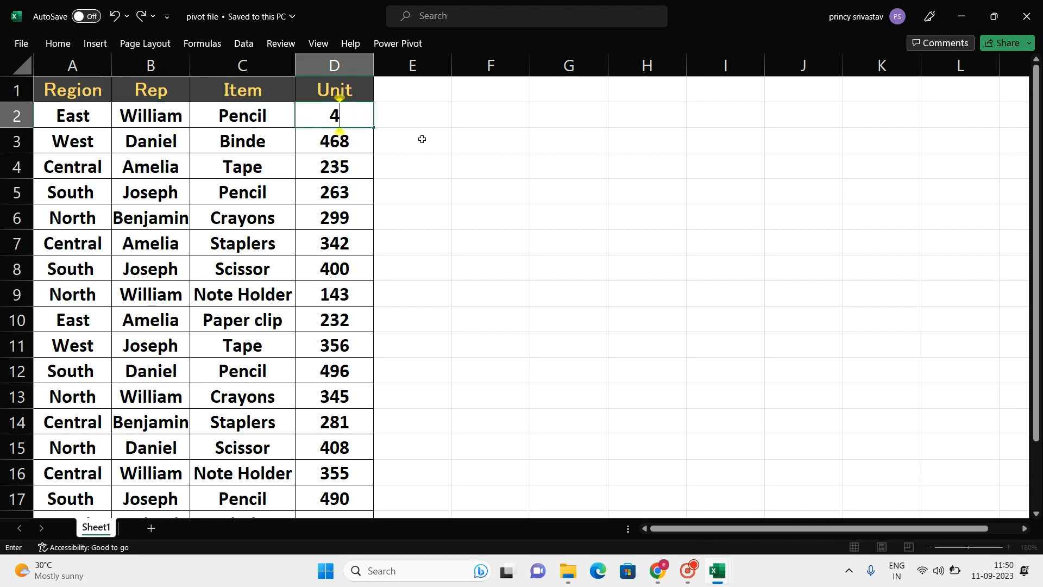
text(0000)
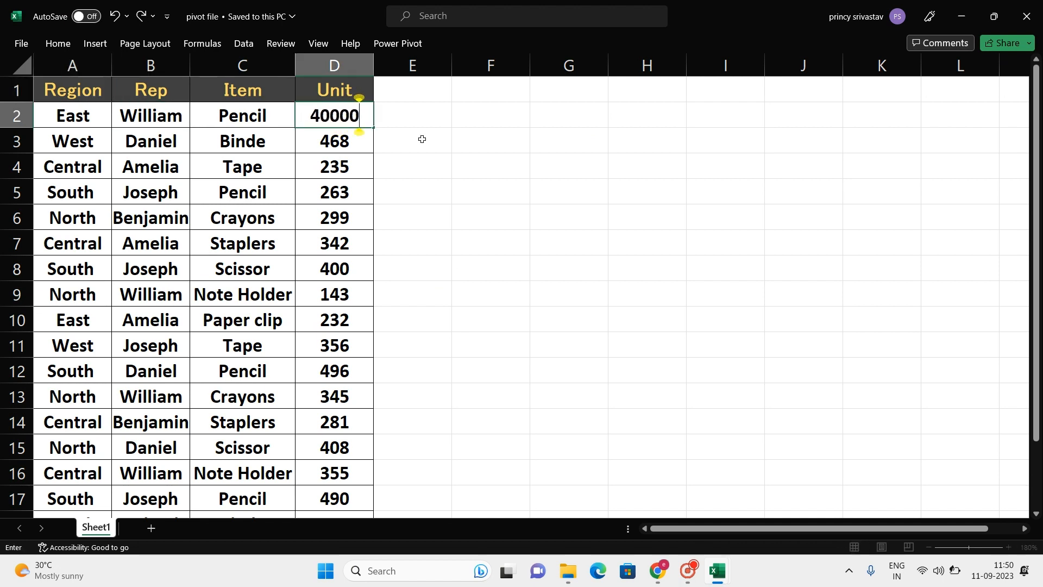
key(Return)
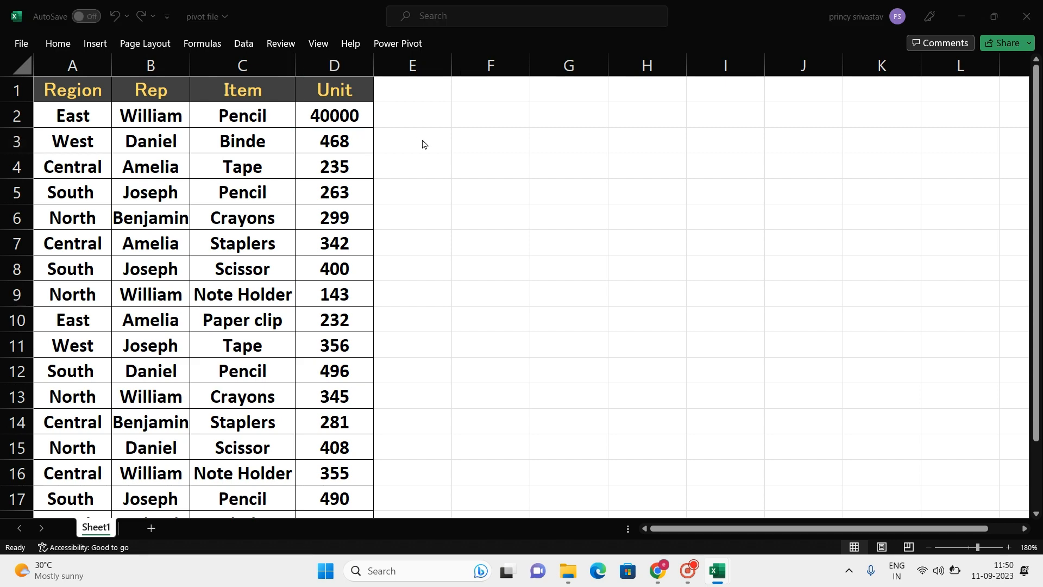
Step: Switch to autorefresh1 and check the pivot table's row 7 for the refreshed unit sum
key(alt+Tab)
drag(179, 259, 307, 269)
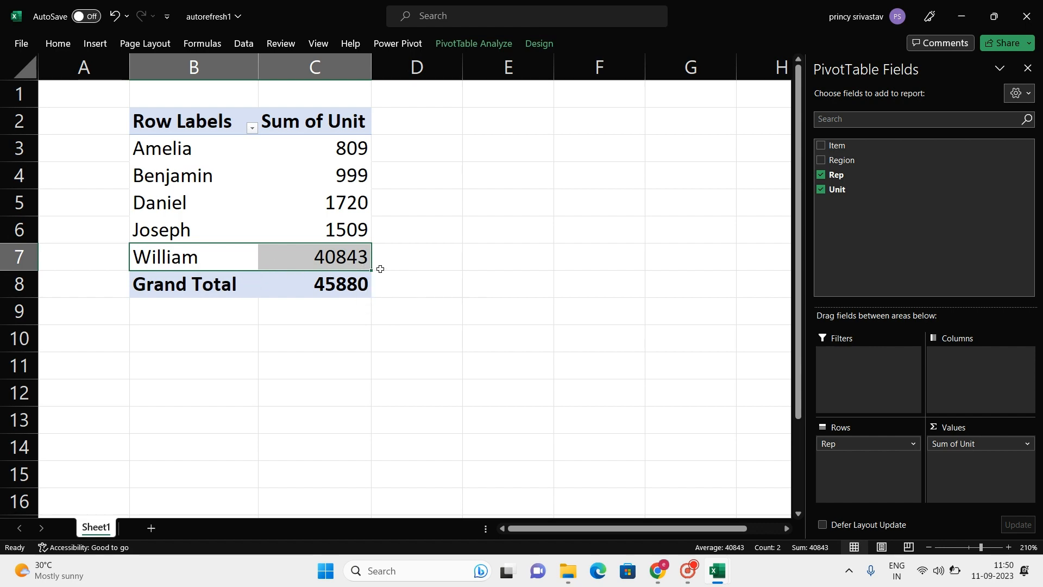
Step: Return to pivot file and set the Unit value in cell D3 to 50000
key(alt+Tab)
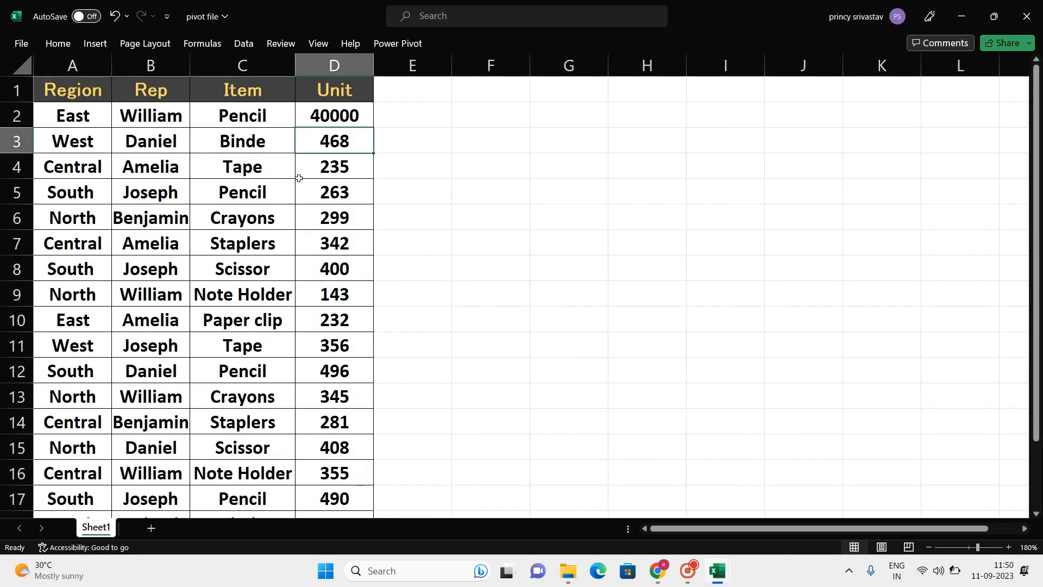
text(50000)
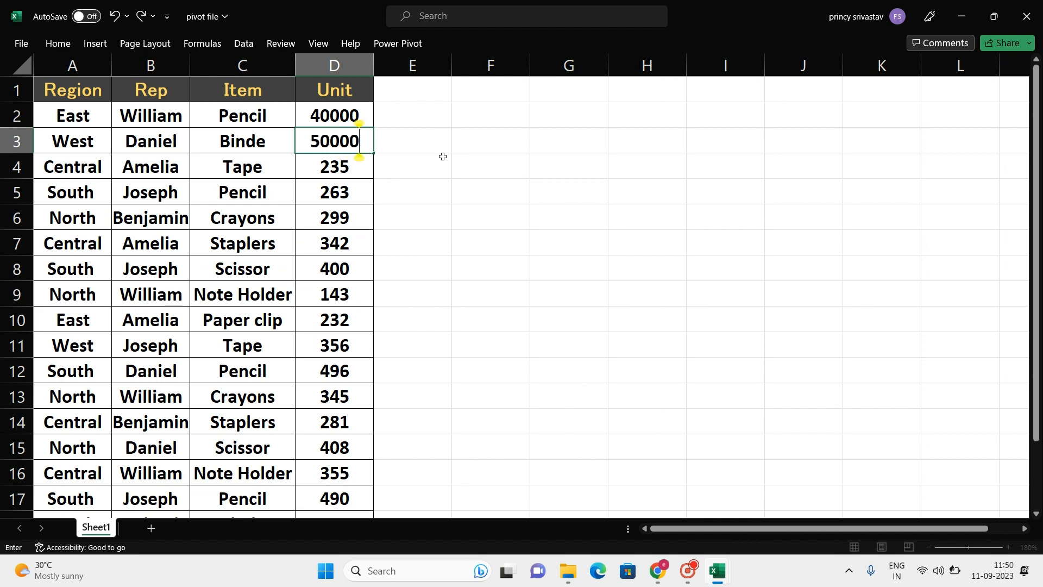
key(Return)
Step: Switch back to autorefresh1 and check the pivot table's row 5 for the refreshed unit sum
key(alt+Tab)
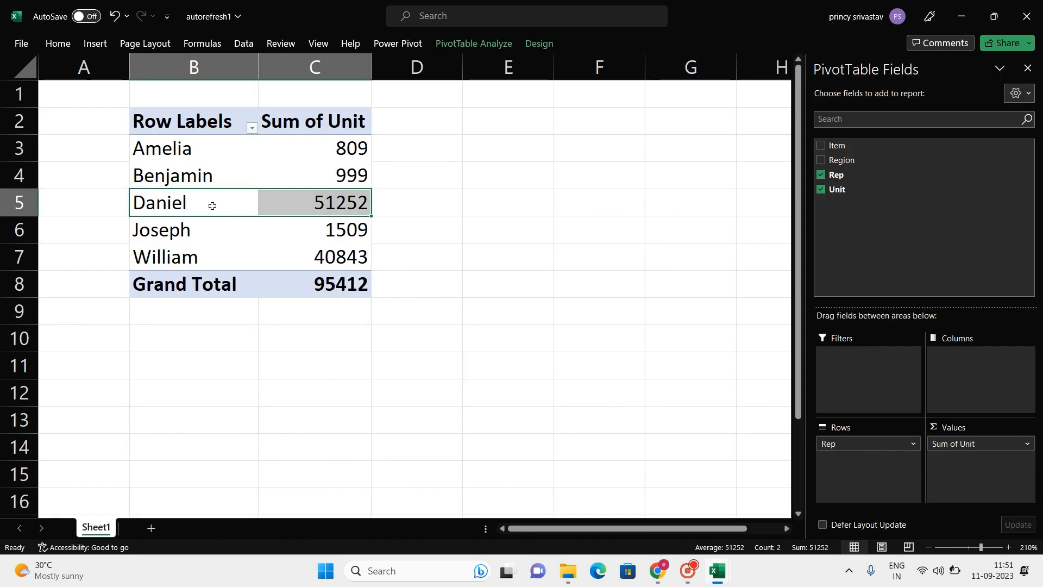
drag(212, 206, 317, 204)
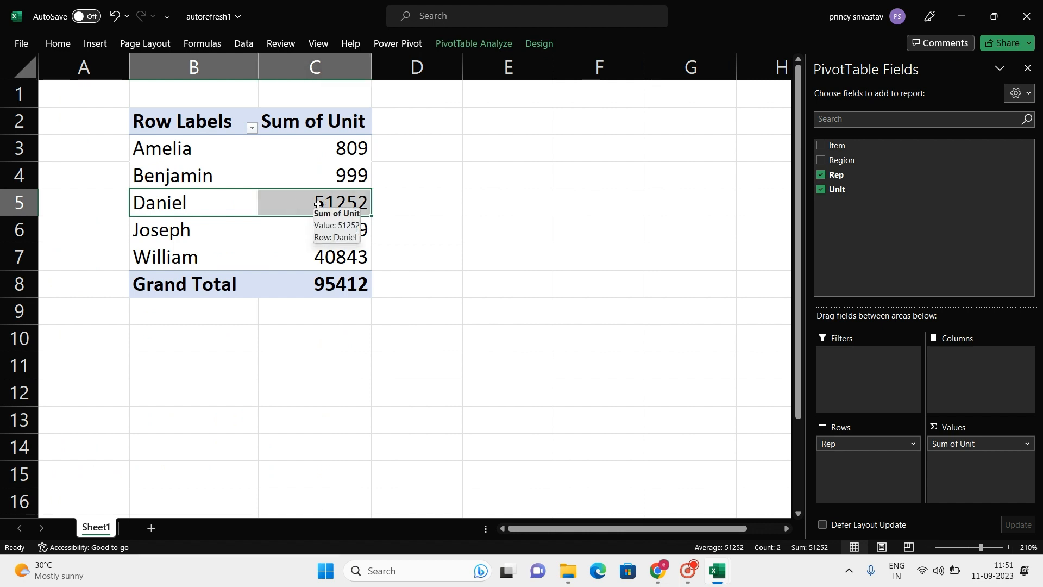
click(433, 259)
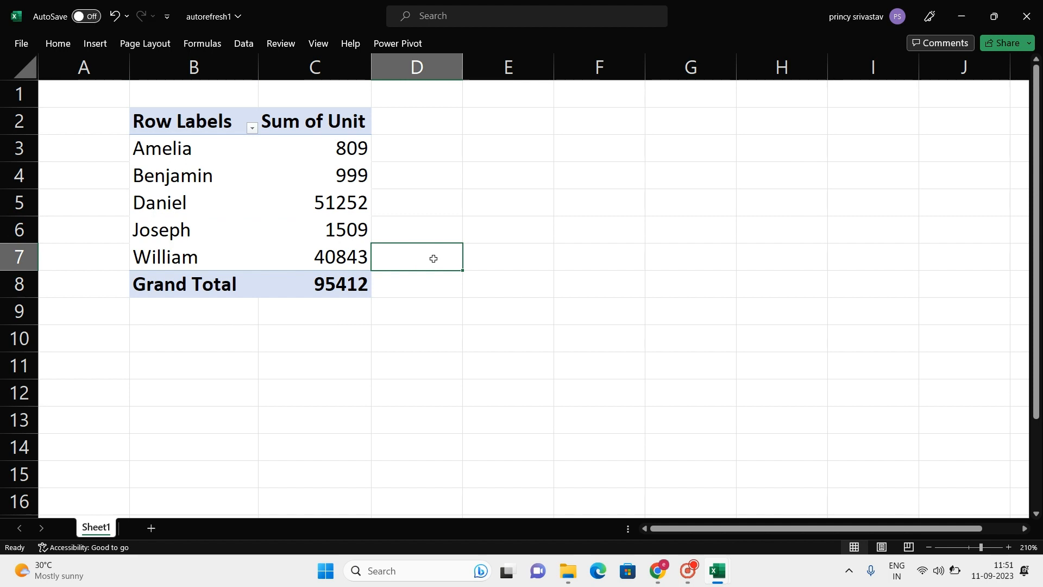